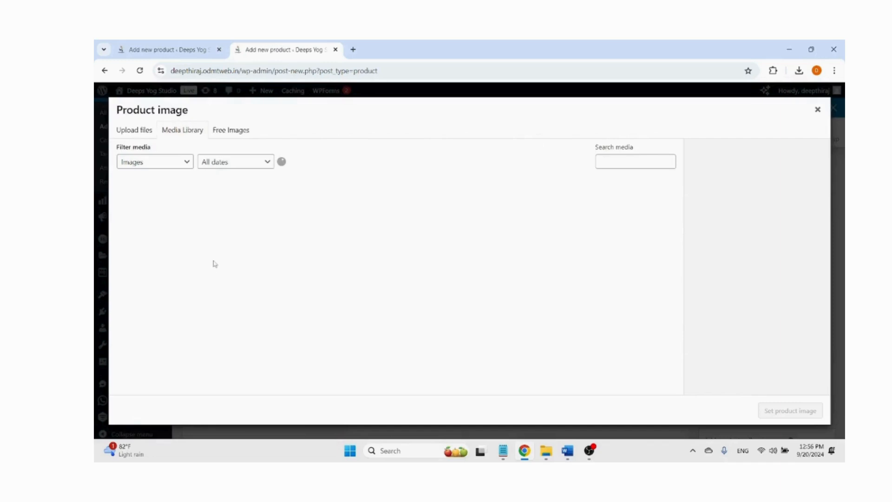
Set the b2.png photo of the white yoga bottle from the media library as the product image.
scroll(303, 287, "down", 1)
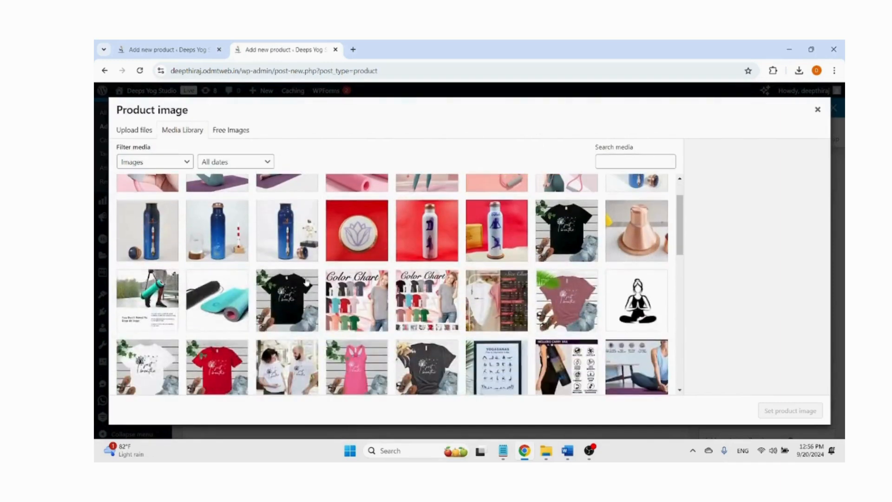
left_click(502, 244)
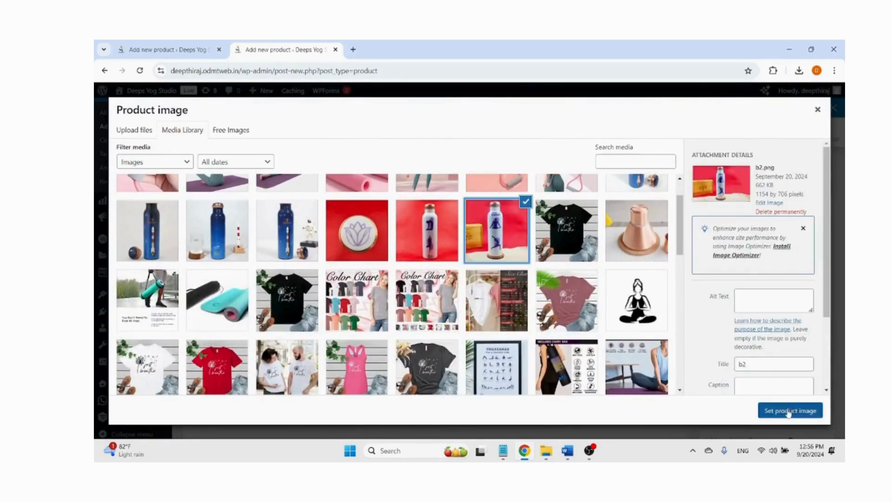
left_click(788, 411)
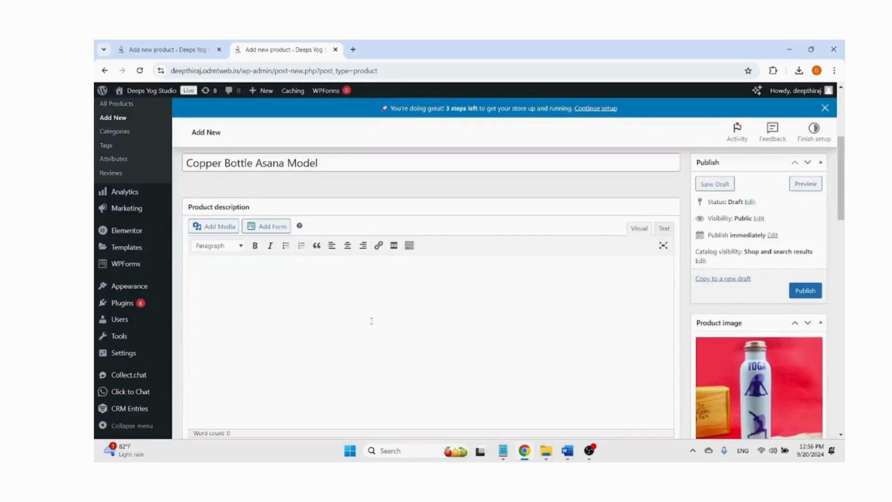
Switch to the linkedin document in Word and copy the Copper Bottle Asana Model description from "Find your inner peace" through "inspiration and well-being.".
scroll(274, 328, "down", 1)
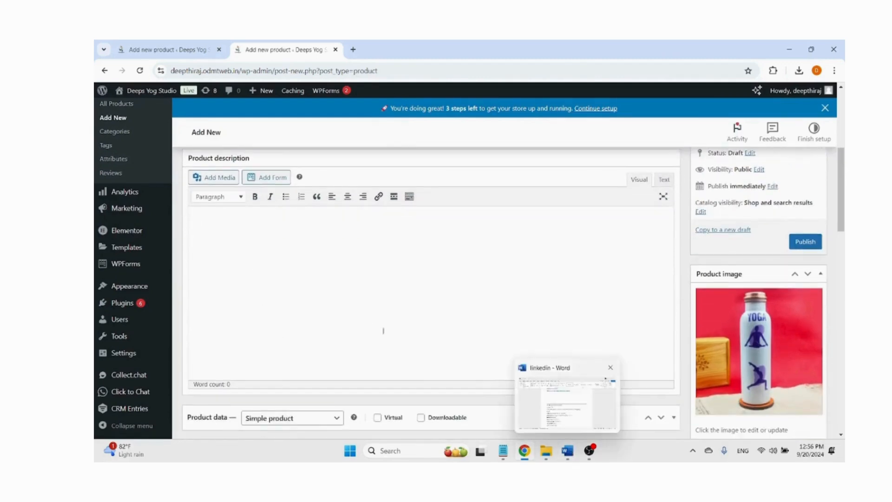
scroll(331, 285, "up", 2)
scroll(331, 284, "down", 2)
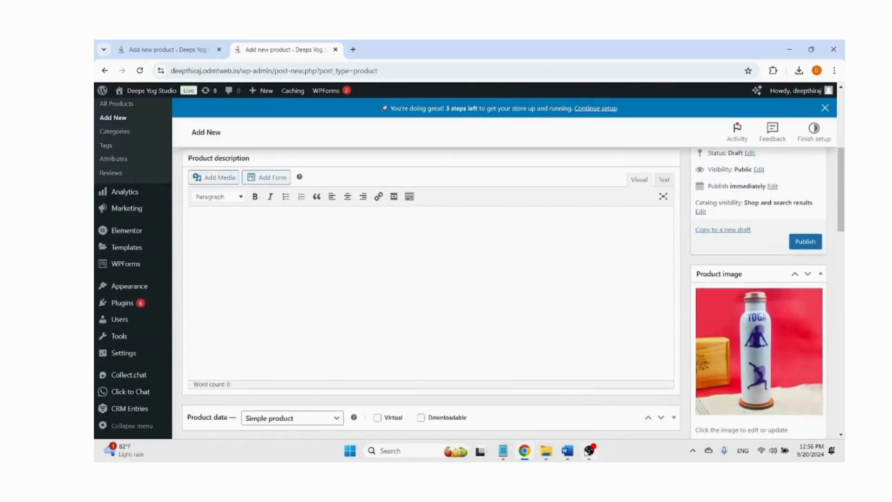
left_click(567, 450)
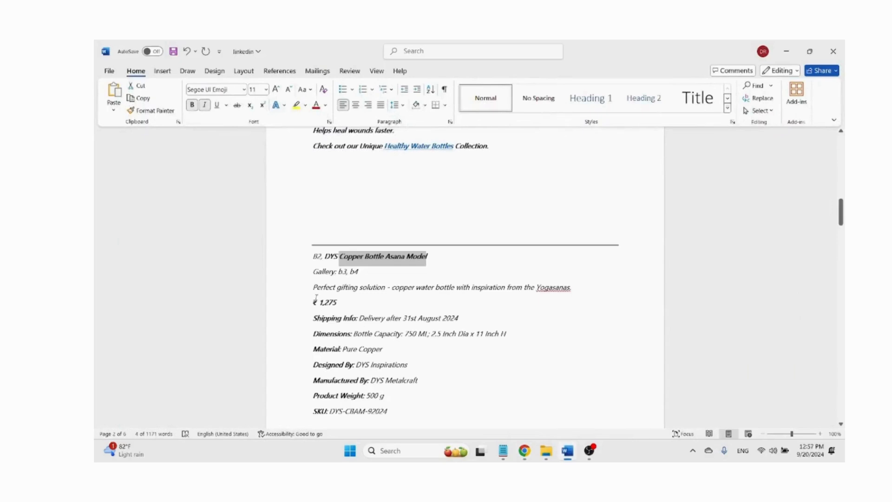
left_click_drag(312, 288, 570, 288)
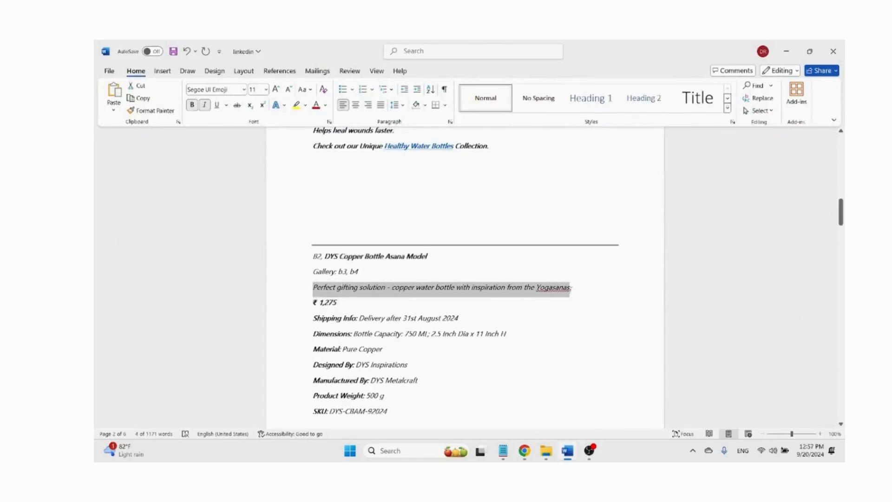
left_click(571, 288)
left_click_drag(315, 288, 574, 289)
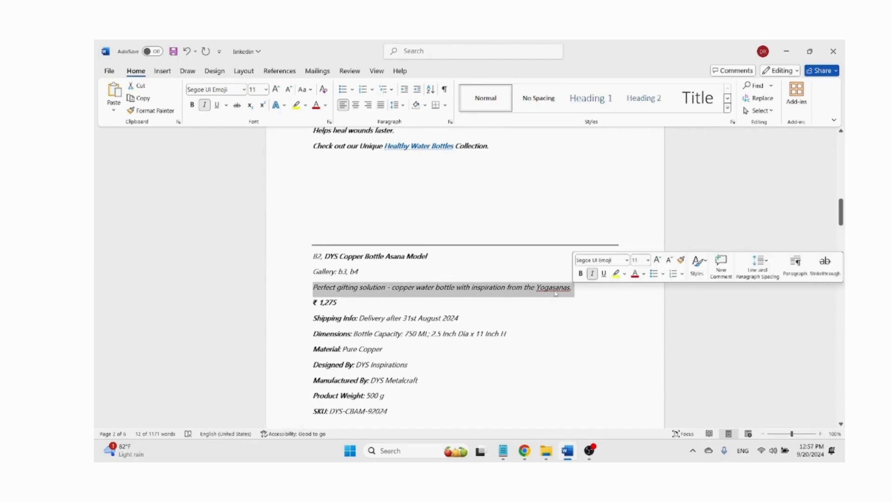
scroll(321, 335, "down", 4)
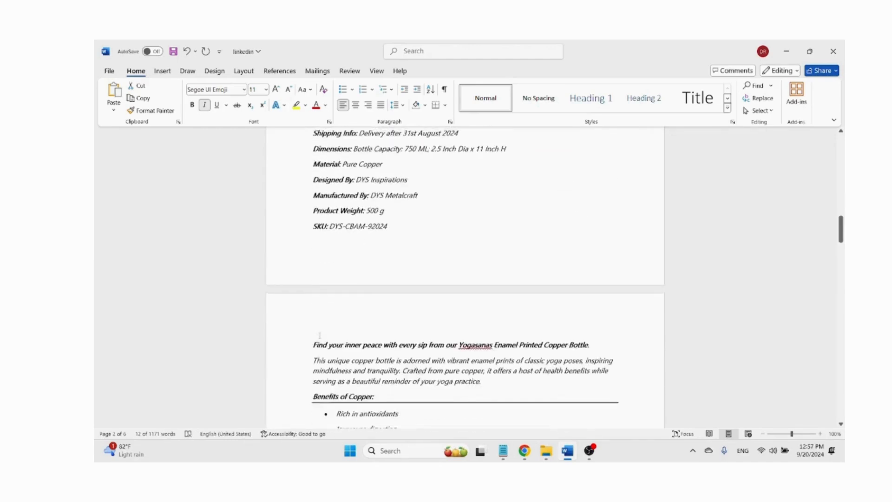
left_click_drag(316, 338, 492, 355)
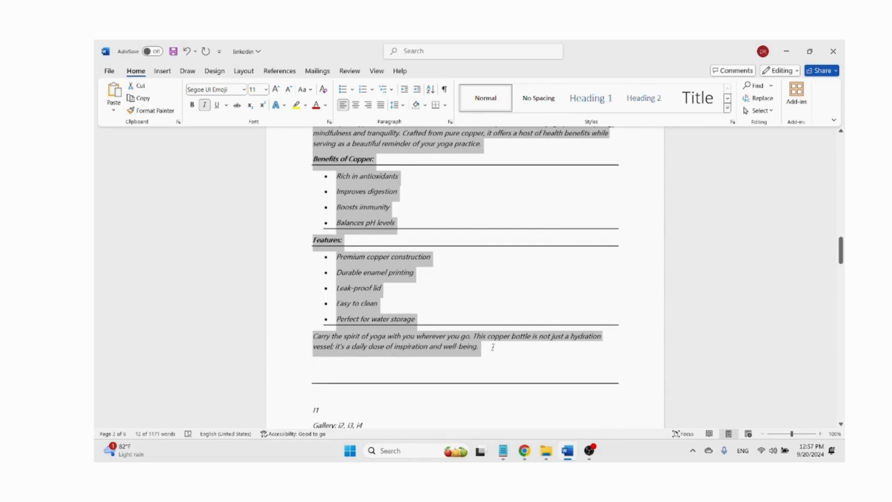
right_click(369, 212)
left_click(392, 246)
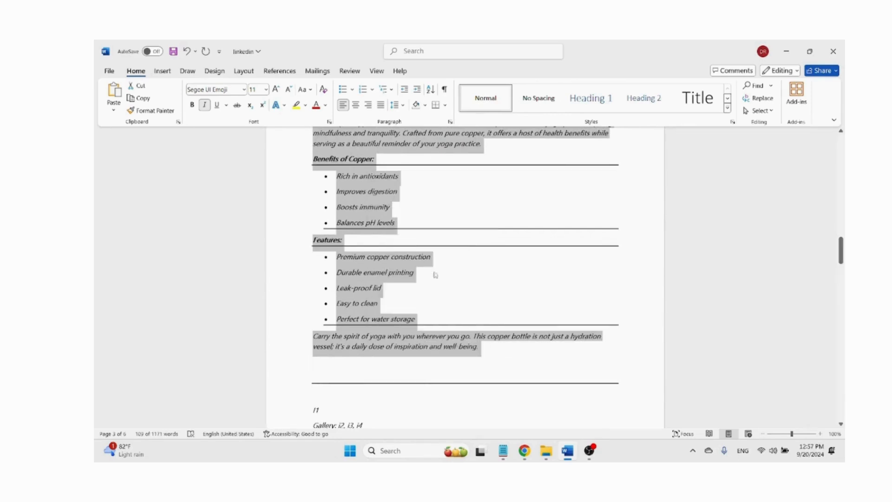
Return to the product page in Chrome and paste the copied text into the product description.
left_click(524, 452)
right_click(227, 229)
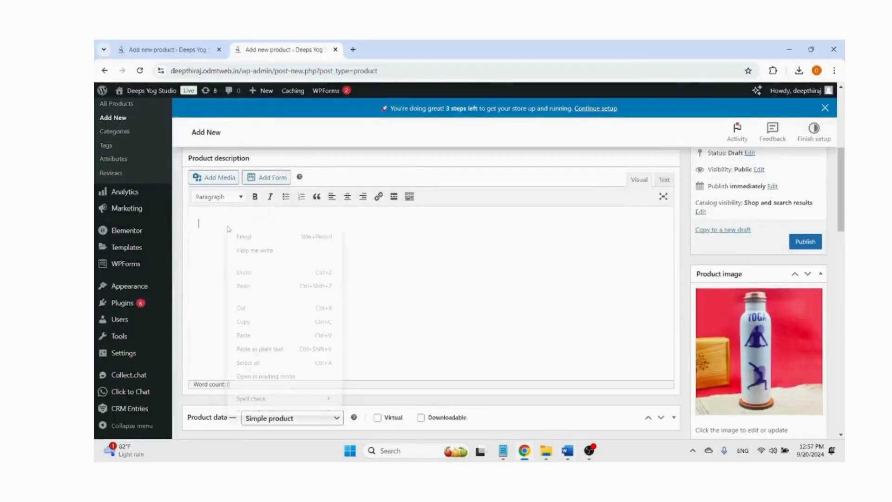
left_click(247, 334)
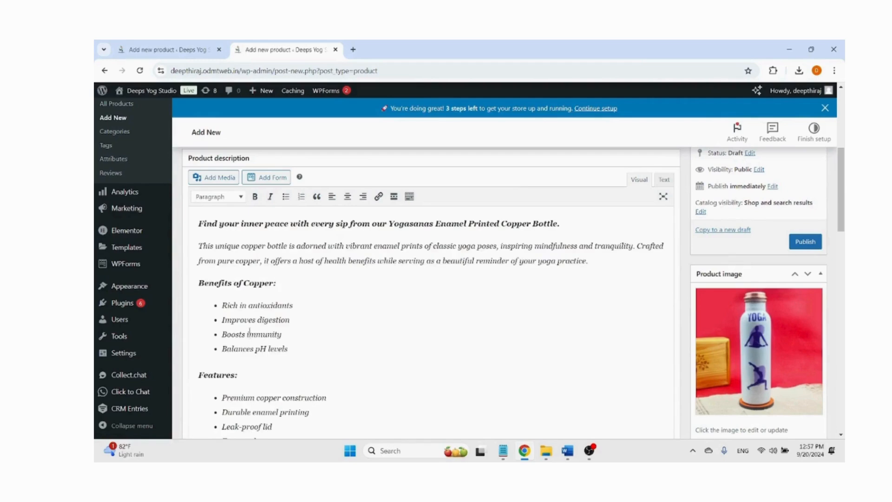
In the Word document, copy the sentence "Perfect gifting solution - copper water bottle with inspiration from the Yogasanas.".
scroll(249, 321, "down", 7)
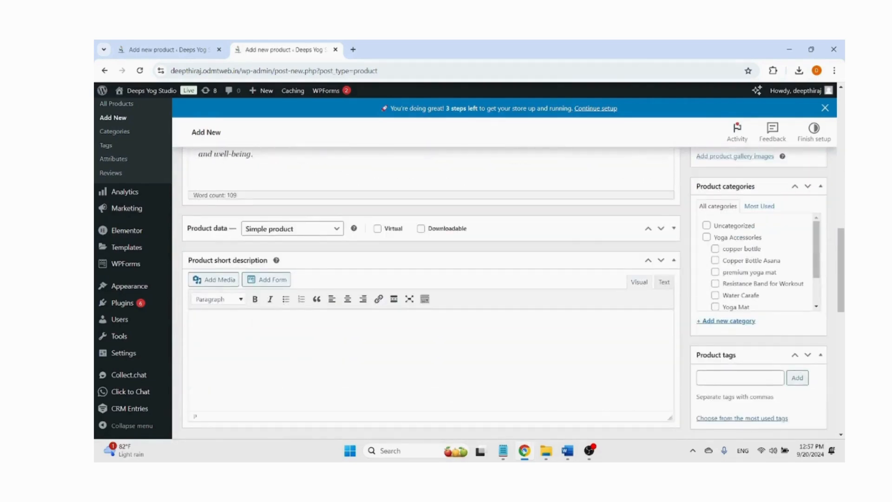
left_click(567, 451)
scroll(412, 303, "up", 12)
scroll(410, 302, "up", 2)
left_click_drag(312, 382, 571, 381)
right_click(558, 381)
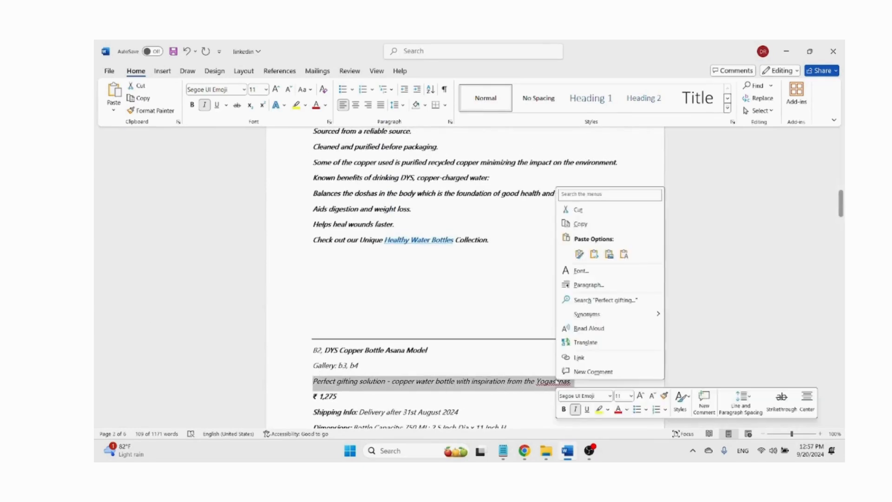
left_click(580, 224)
Back in Chrome, paste the copied gifting sentence into the product short description.
left_click(525, 453)
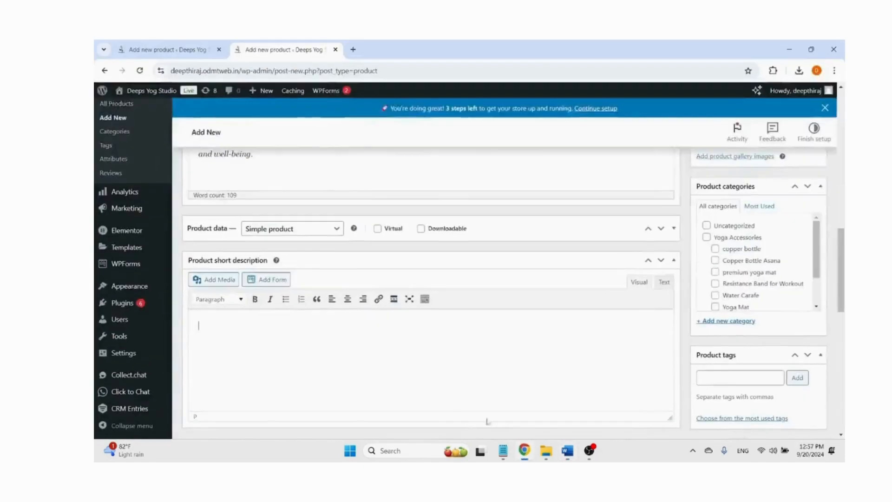
right_click(216, 327)
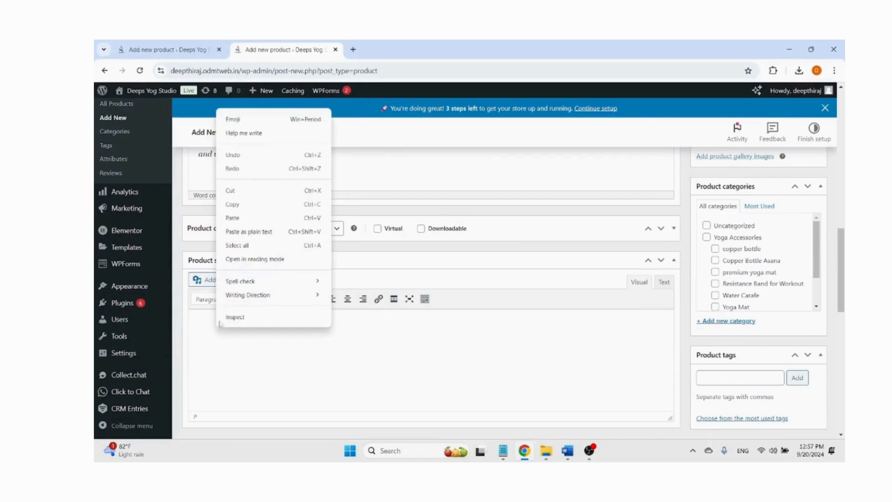
left_click(246, 218)
scroll(275, 290, "down", 1)
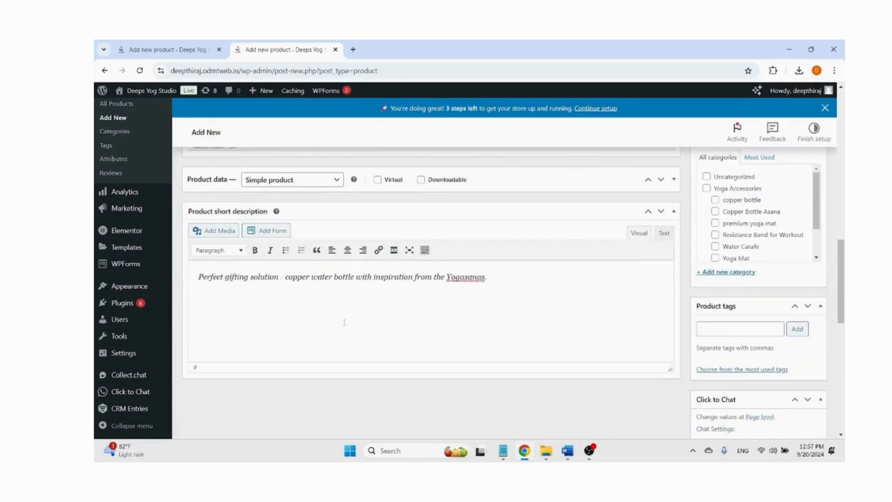
scroll(385, 300, "up", 1)
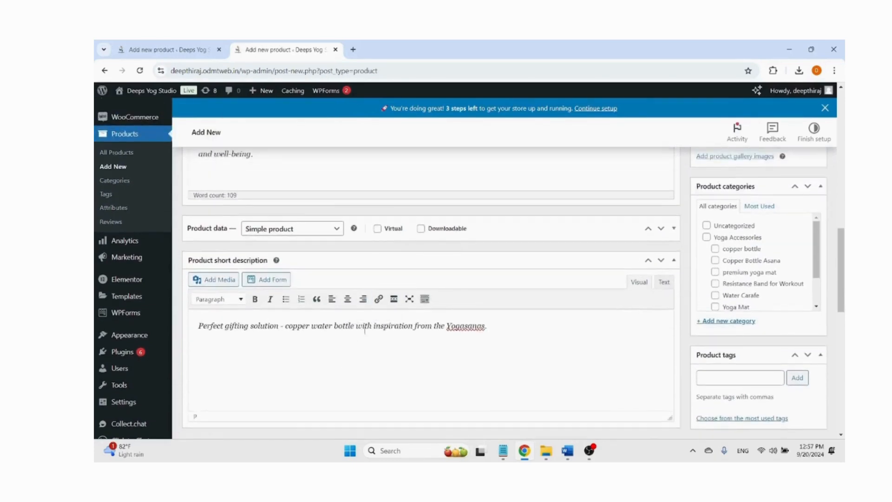
Try using the copied gifting sentence as the product tags entry.
scroll(711, 314, "up", 2)
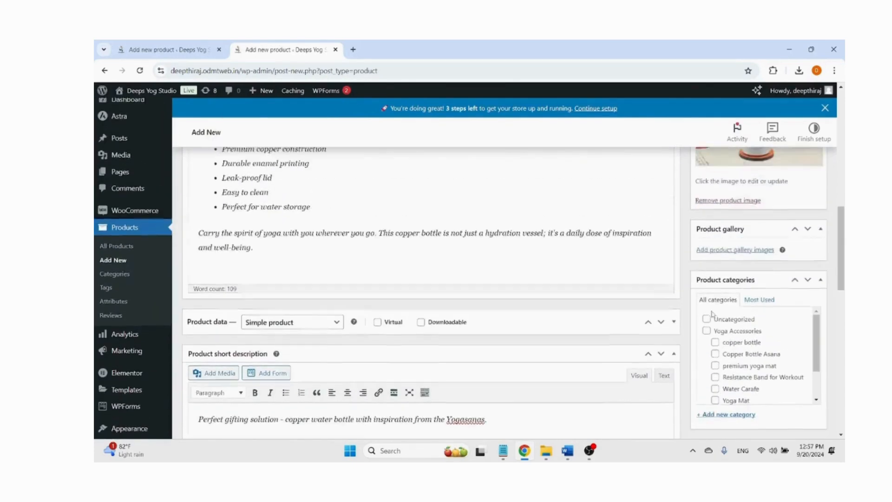
scroll(736, 346, "down", 3)
left_click(721, 378)
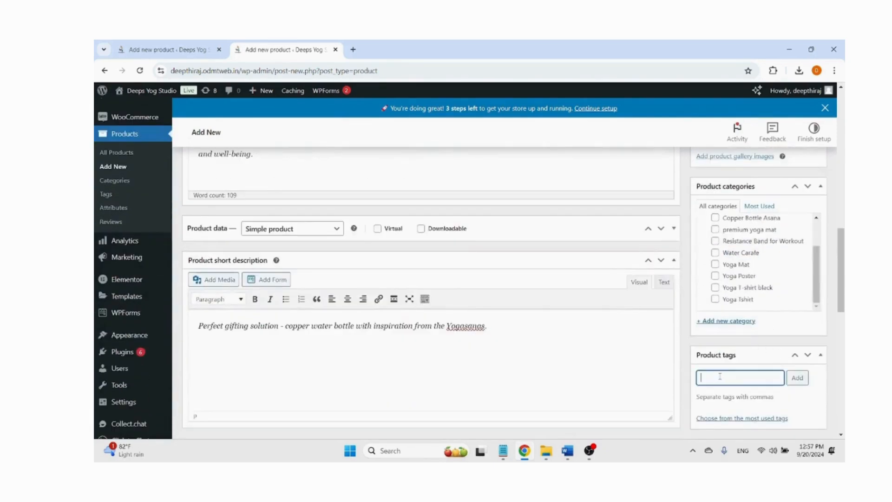
right_click(721, 379)
left_click(617, 265)
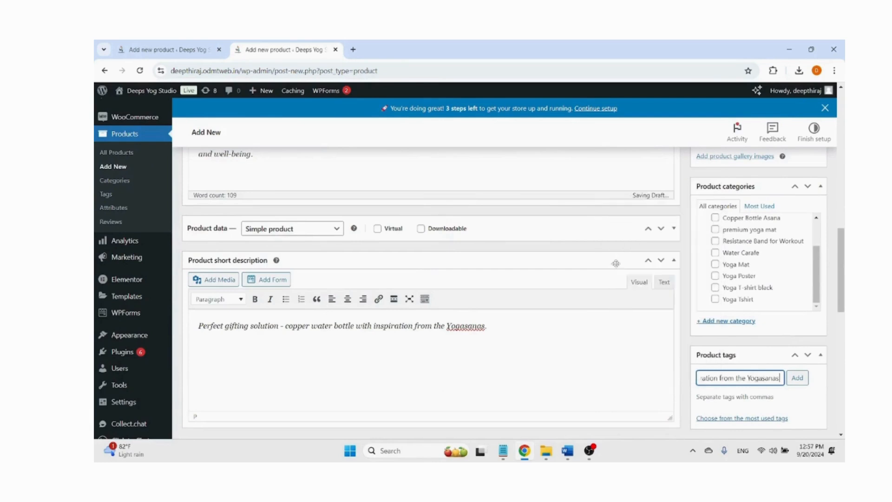
left_click(745, 377)
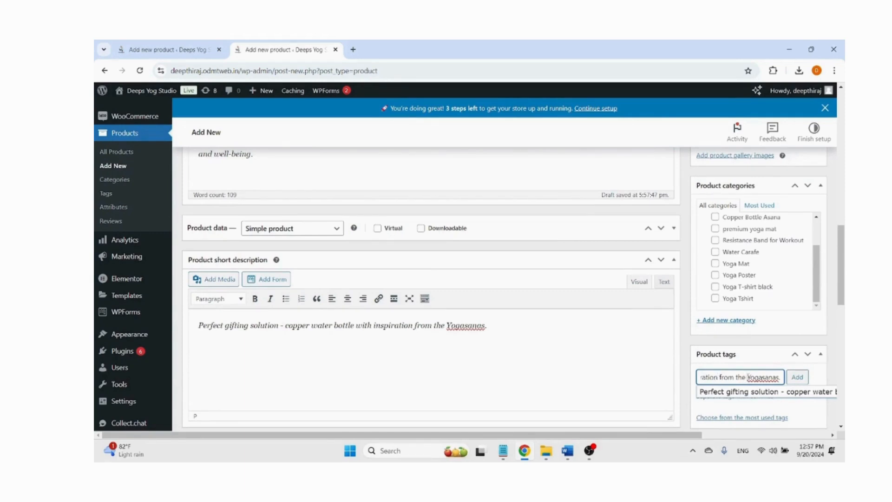
In the Word document, paste a duplicate of the "Perfect gifting solution" sentence on a new line below the original.
left_click(567, 450)
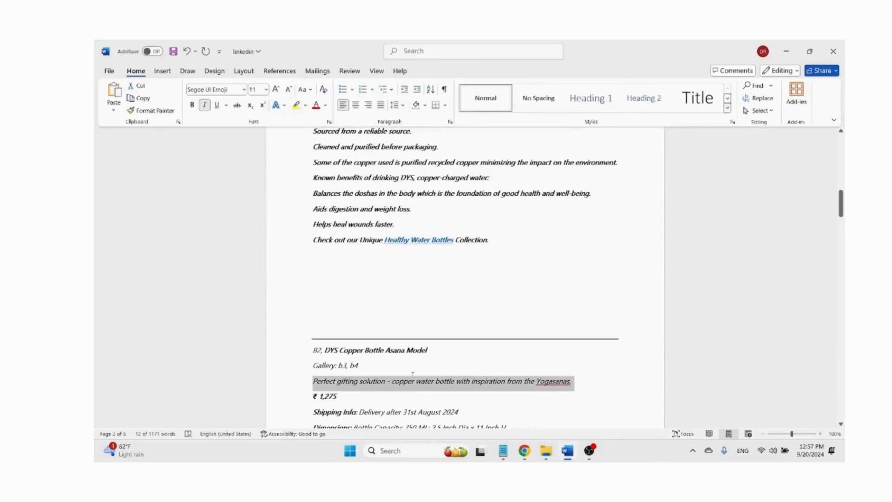
left_click(336, 394)
left_click(594, 384)
key("Return")
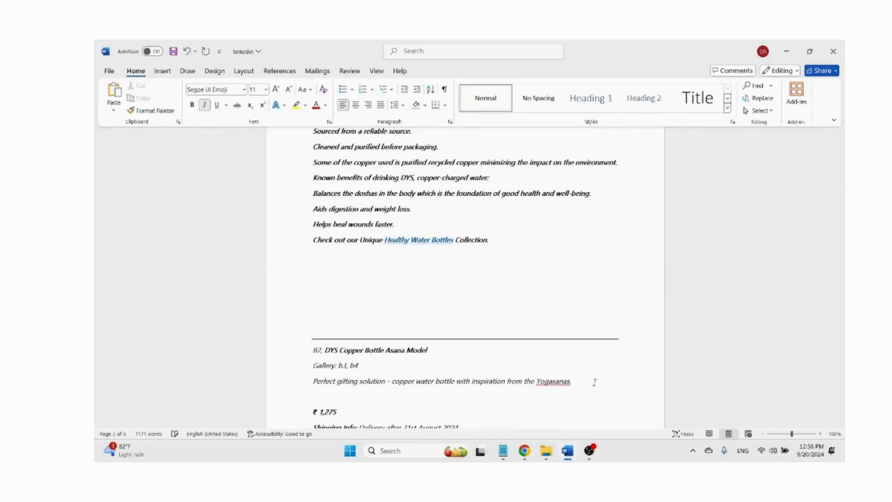
key("ctrl+v")
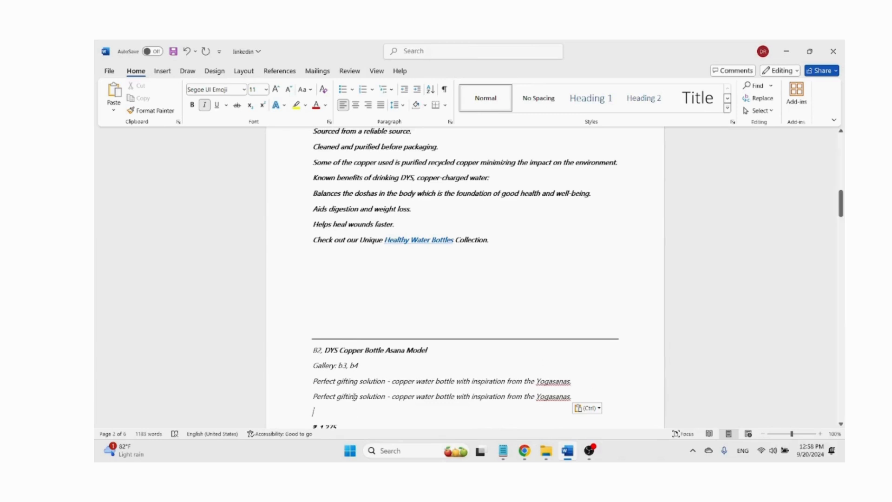
Shorten the beginning of the duplicated line from "Perfect gifting solution -" to the comma-separated keyword "Perfect gift,".
left_click_drag(339, 398, 360, 401)
left_click(373, 412)
left_click(386, 396)
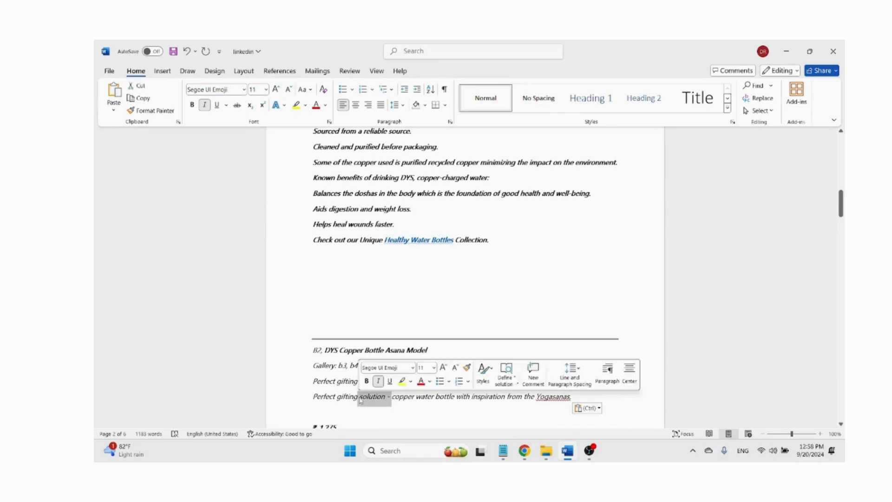
key("Delete")
key("BackSpace")
key("BackSpace")
key("BackSpace")
key("BackSpace")
type(",")
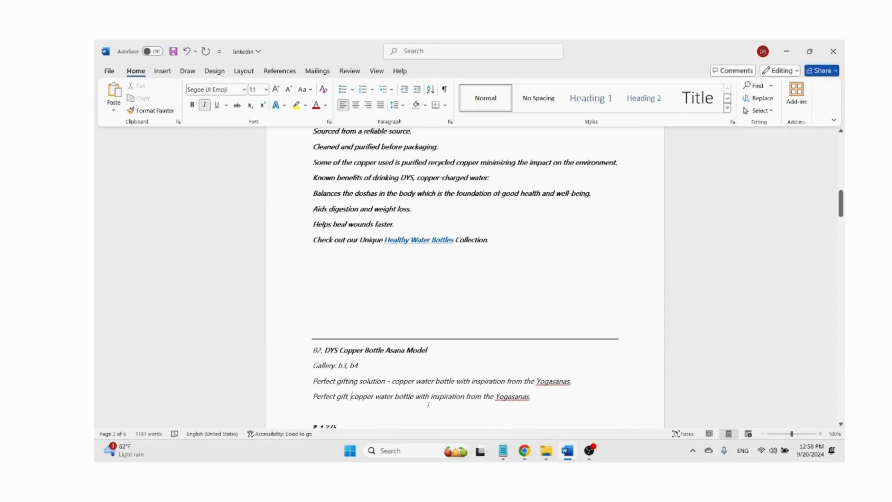
Turn the rest of the line into keywords "copper water bottle, Yogasanas, yoga bottle", removing "with inspiration from the".
left_click(413, 396)
type(",")
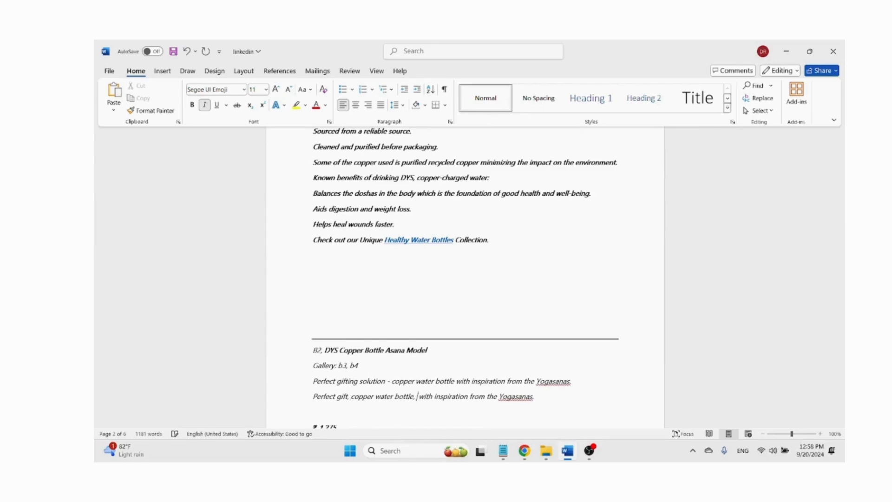
left_click_drag(418, 397, 498, 397)
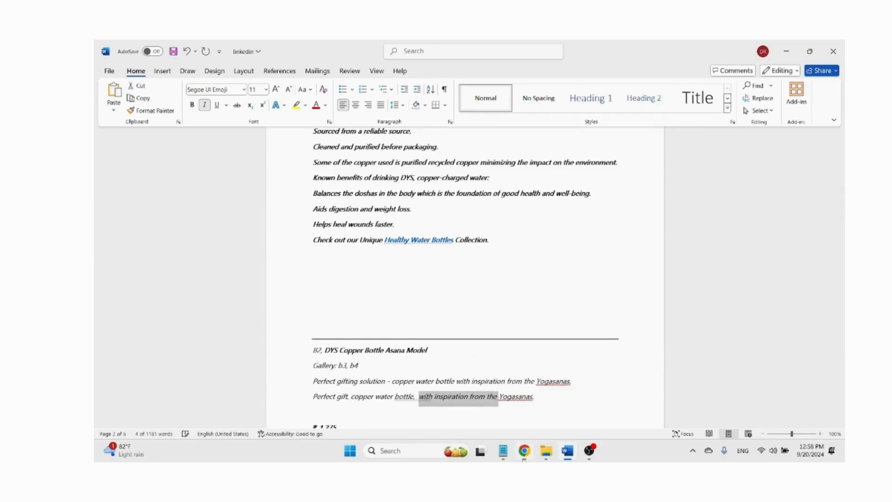
key("BackSpace")
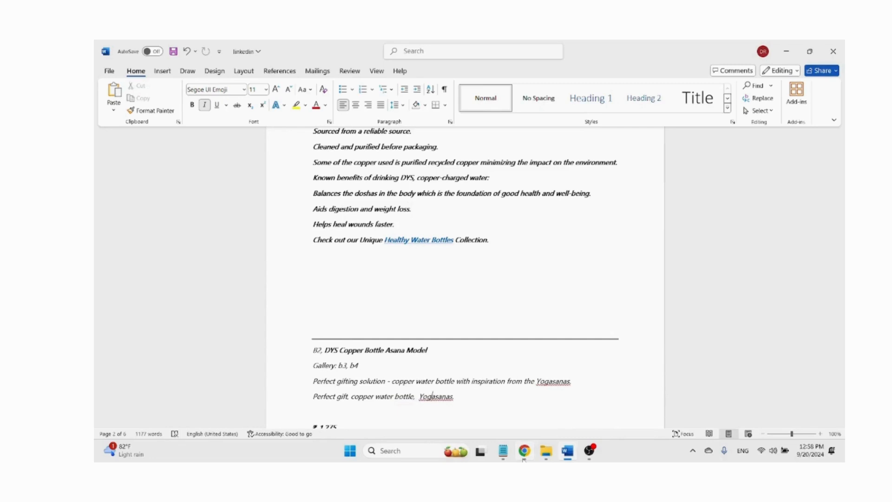
key("BackSpace")
Copy the keyword line from the Word document and add it as product tags: Perfect gift, copper water bottle, Yogasanas, yoga bottle.
left_click_drag(318, 394, 487, 398)
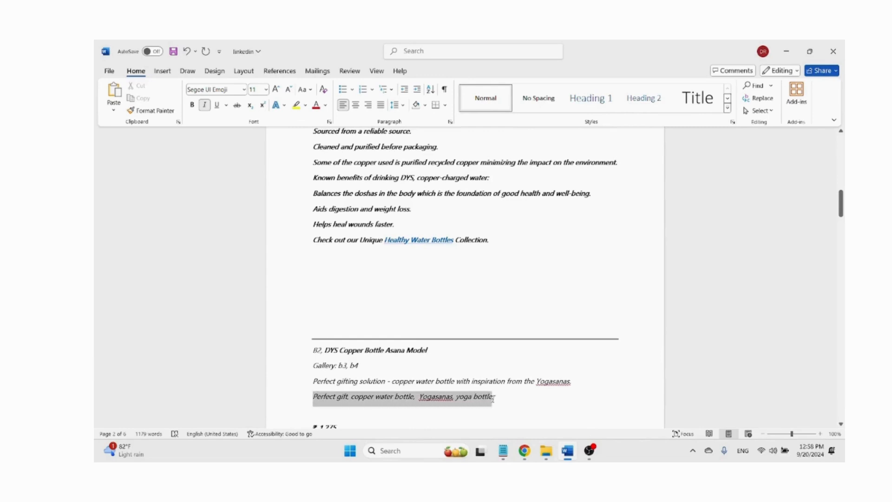
right_click(487, 398)
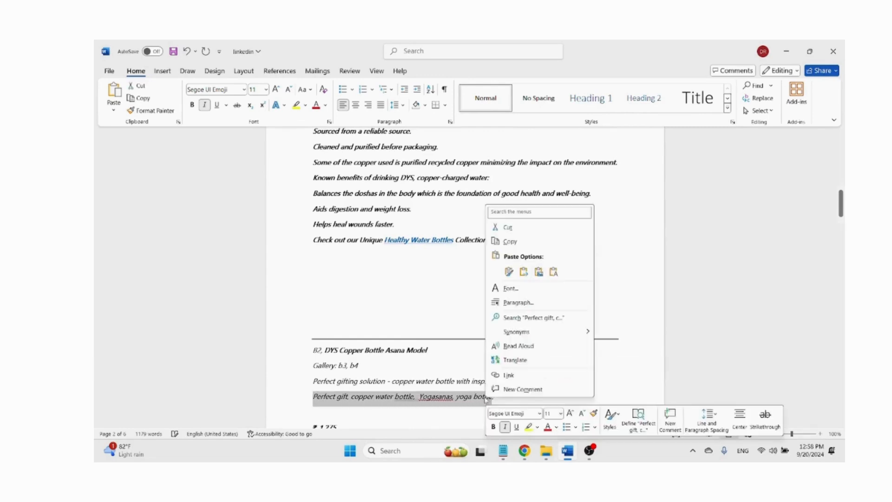
left_click(514, 241)
left_click(524, 451)
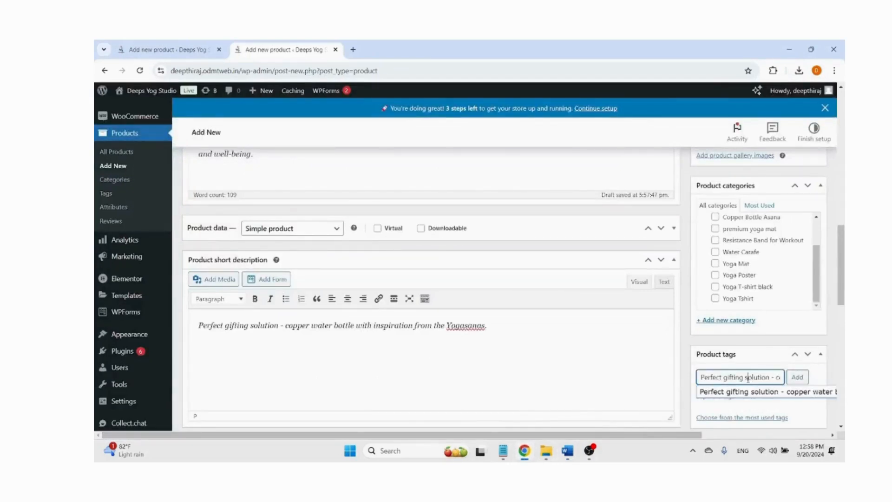
key("ctrl+a")
key("ctrl+v")
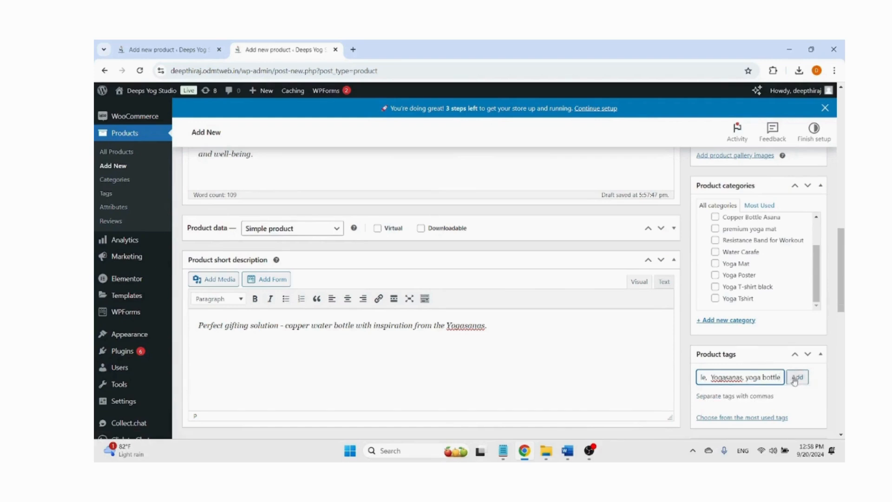
left_click(796, 376)
scroll(481, 334, "down", 1)
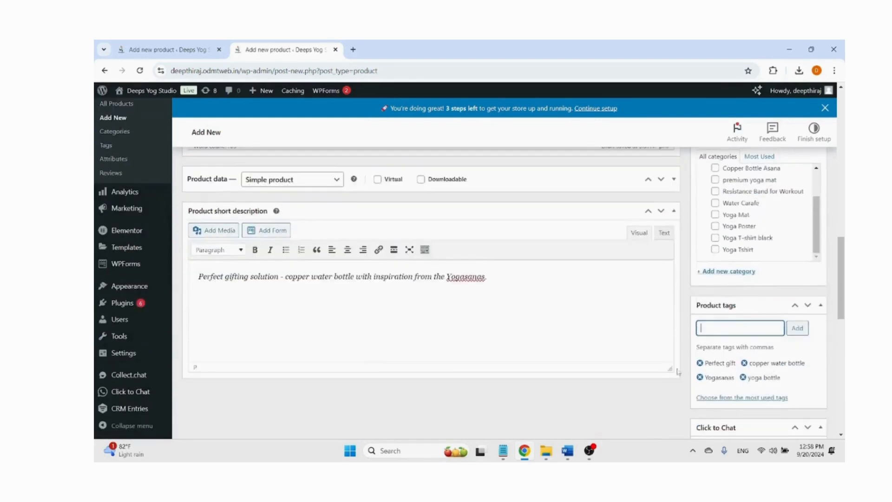
Assign the product to the Copper Bottle Asana category under Yoga Accessories.
scroll(481, 334, "up", 2)
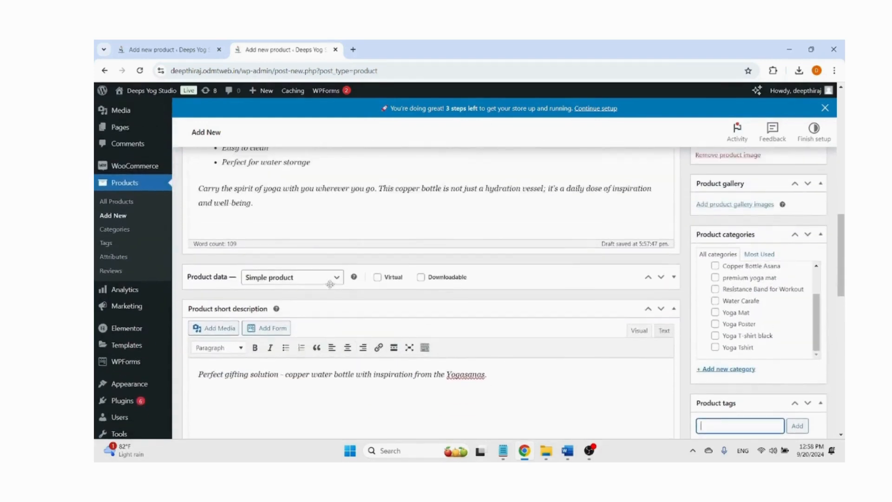
scroll(341, 286, "up", 2)
scroll(743, 380, "up", 2)
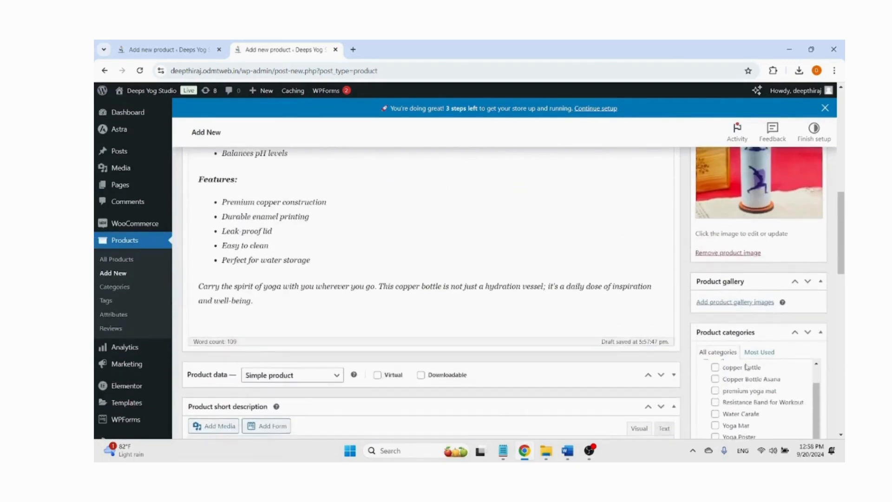
scroll(806, 338, "down", 2)
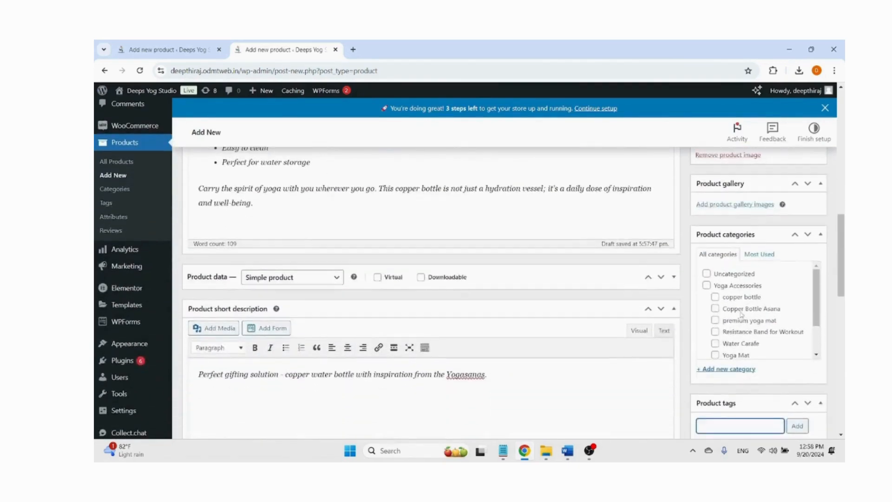
left_click(715, 308)
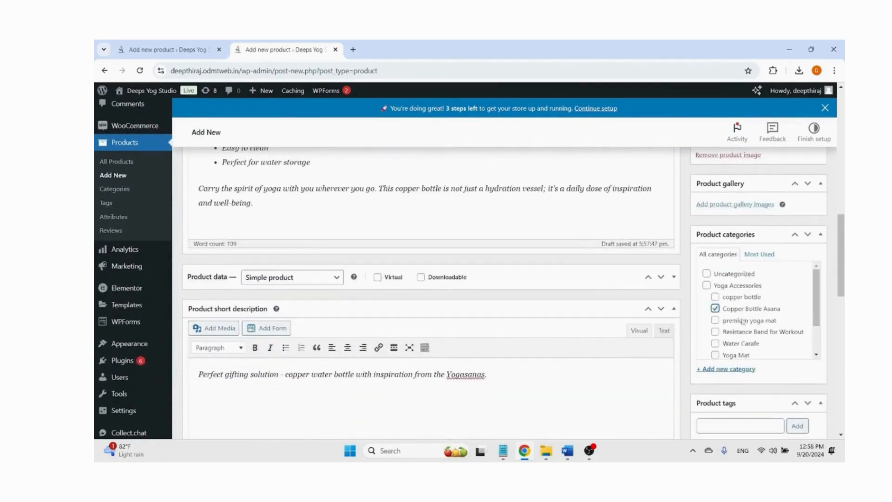
Add the lotus lid image b4 from the media library to the product gallery.
scroll(741, 321, "up", 3)
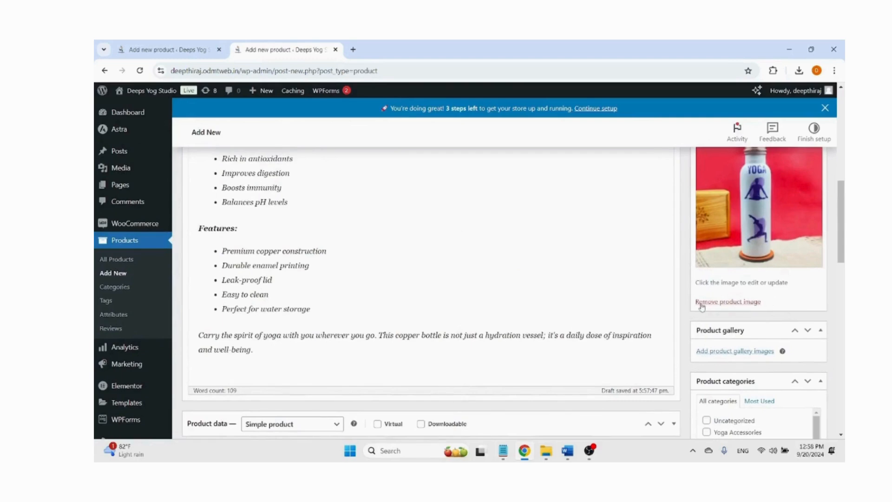
scroll(759, 339, "down", 2)
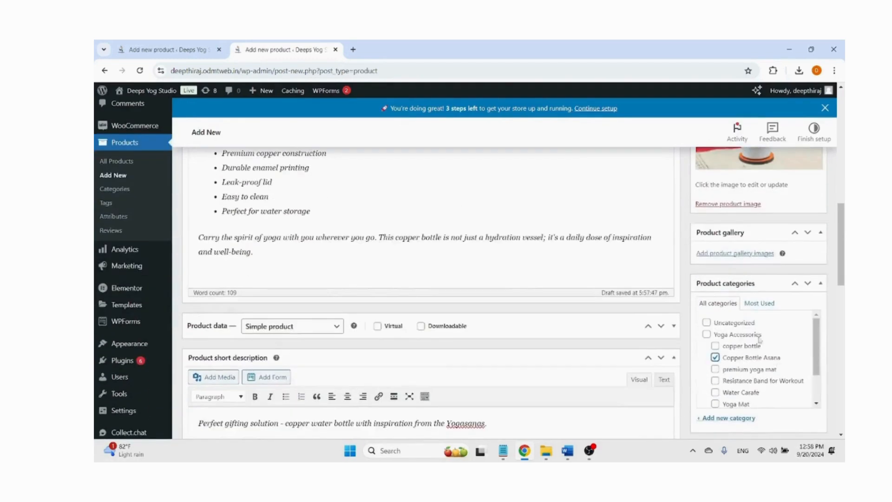
left_click(743, 254)
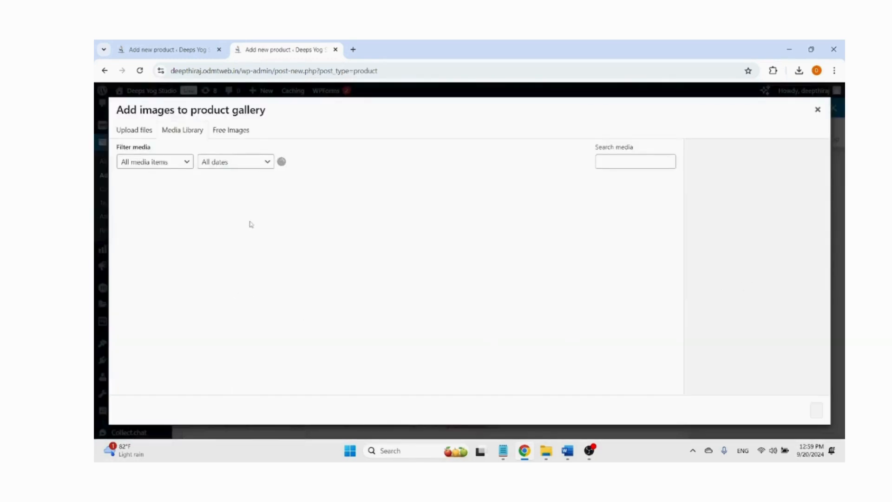
scroll(291, 300, "down", 1)
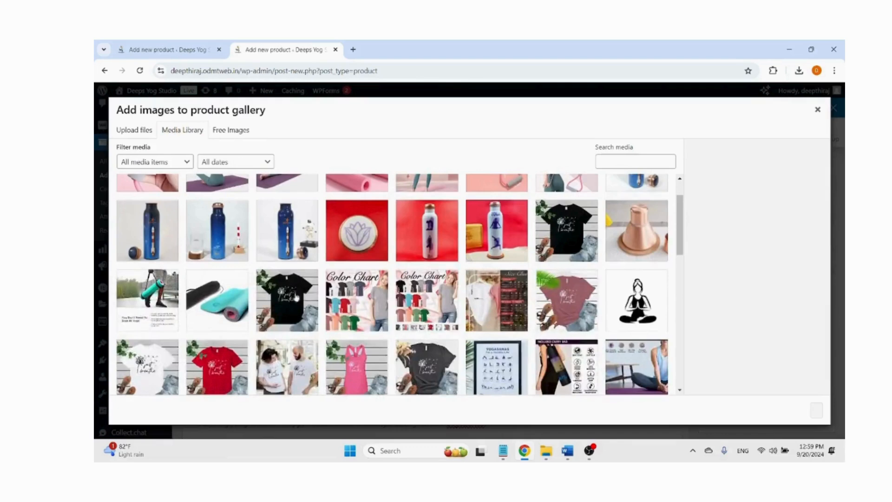
scroll(280, 307, "up", 1)
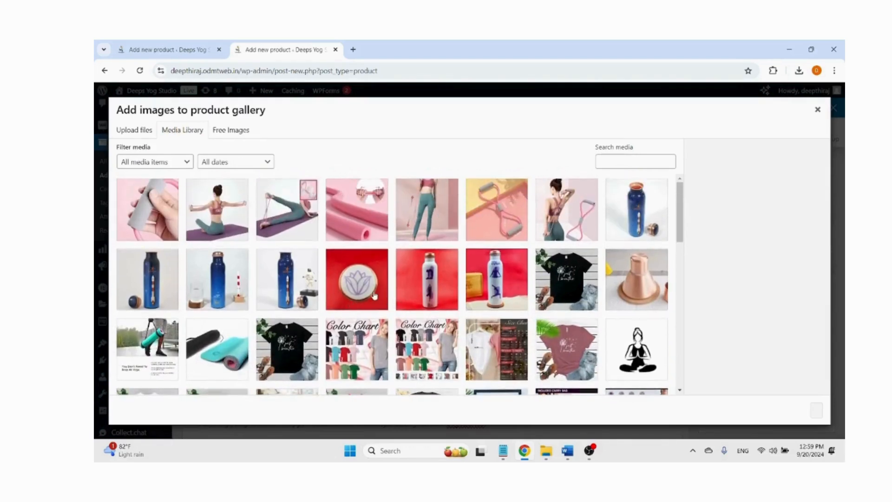
left_click(374, 296)
scroll(747, 338, "down", 2)
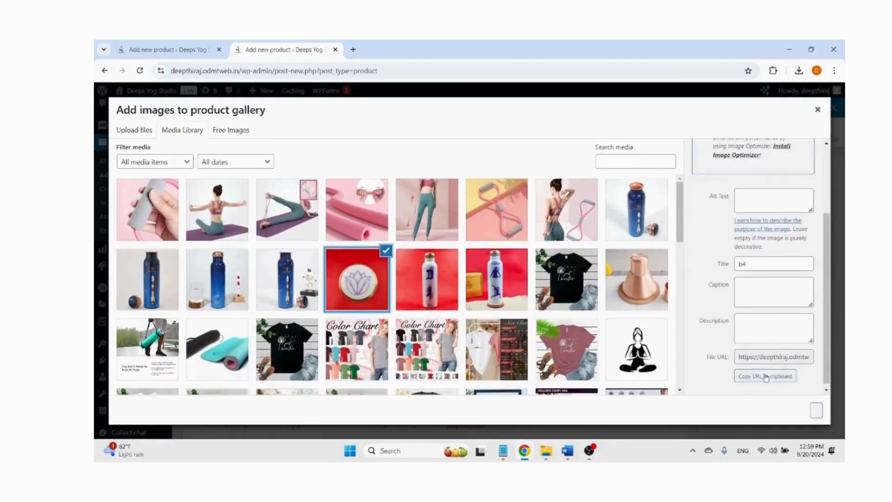
left_click(815, 410)
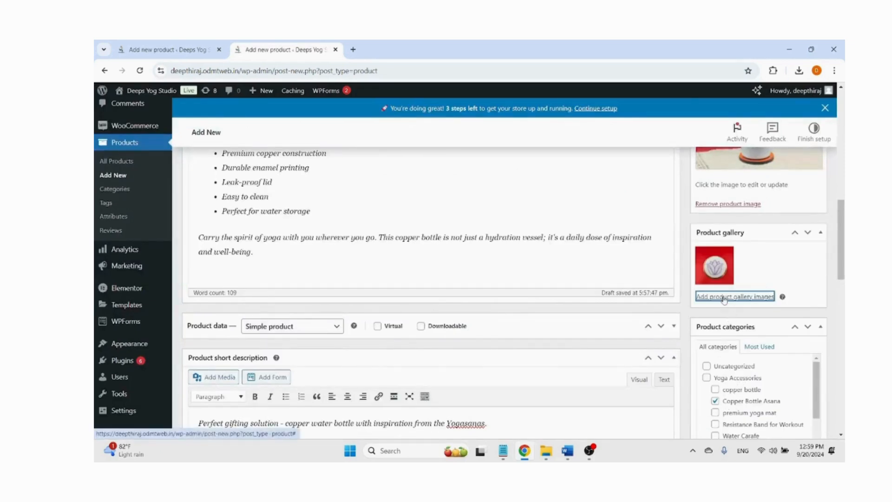
Add the white copper bottle image b3 from the media library to the product gallery.
scroll(750, 386, "down", 2)
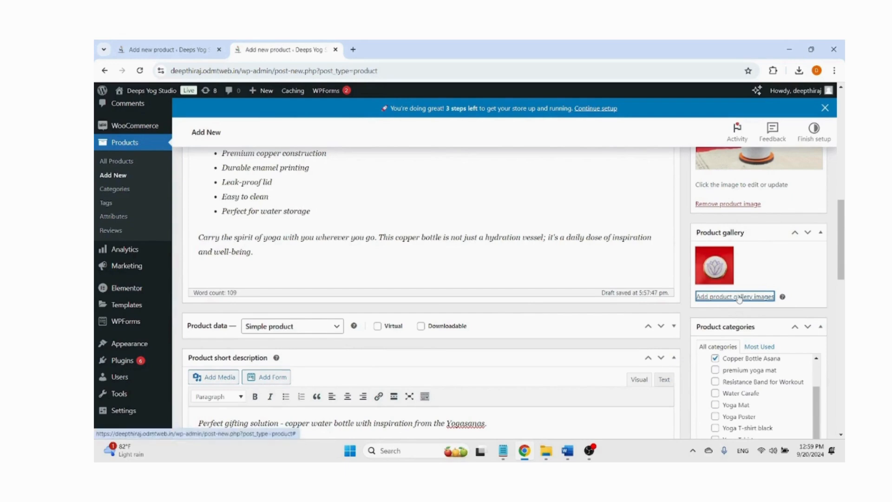
scroll(738, 300, "down", 1)
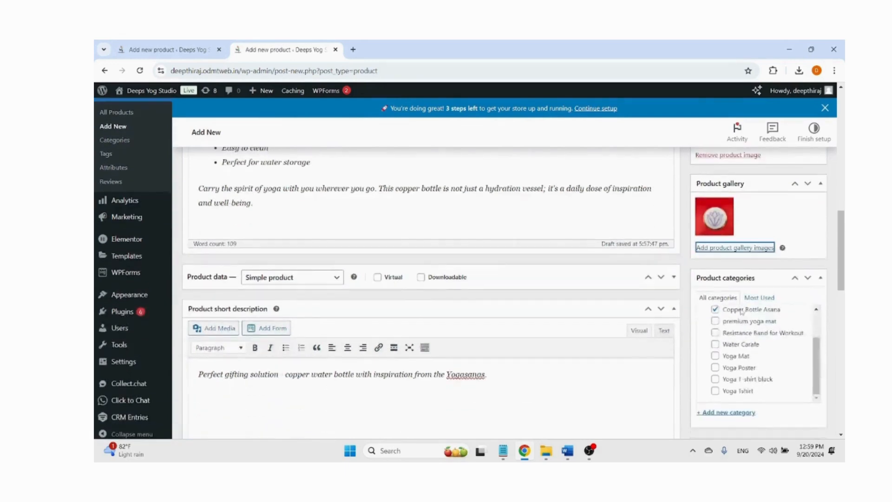
left_click(727, 249)
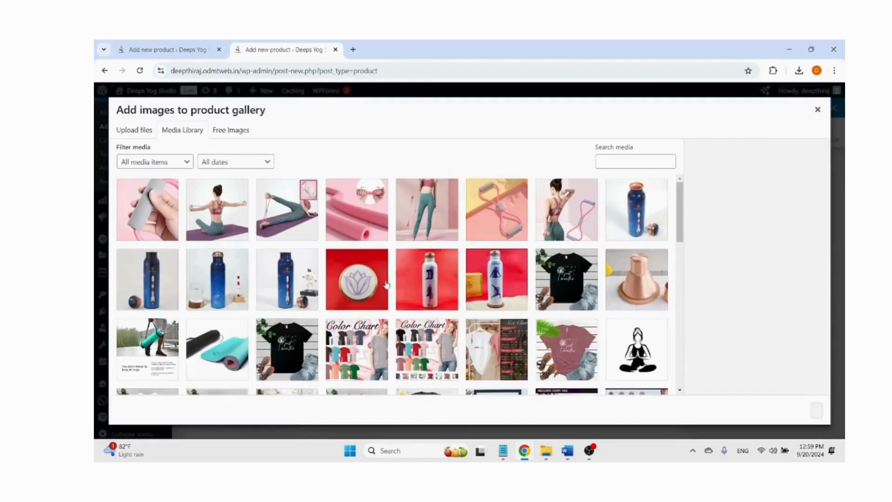
left_click(437, 283)
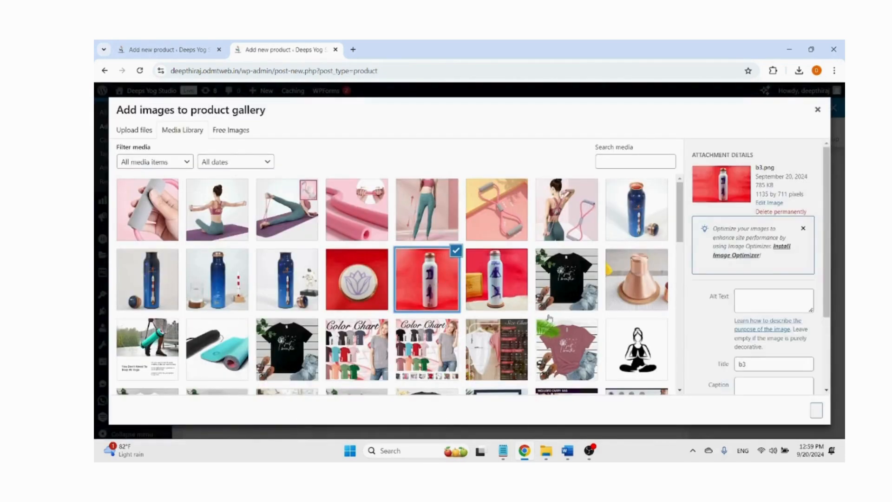
left_click(816, 411)
Keep the product type as Simple product and expand the product data section.
scroll(348, 320, "down", 1)
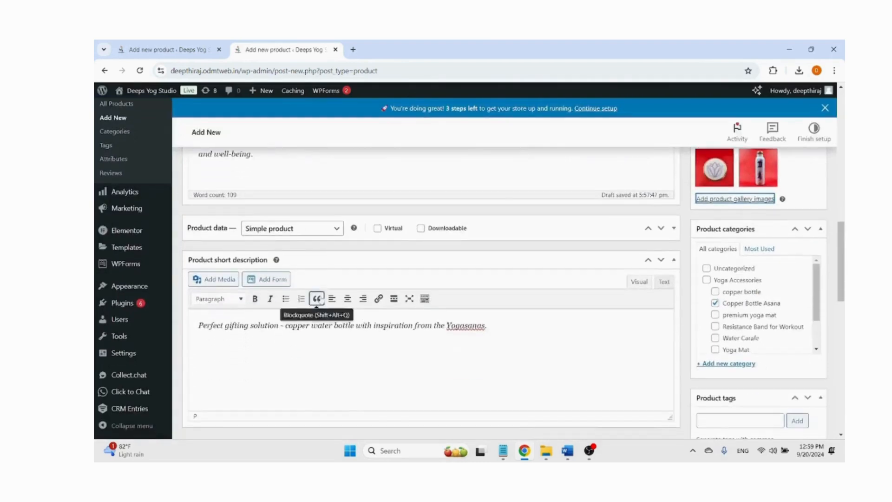
left_click(336, 233)
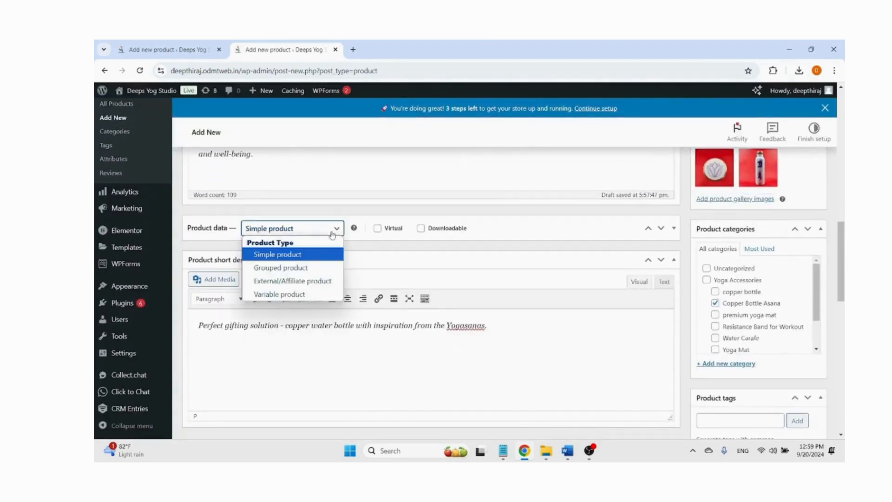
left_click(299, 253)
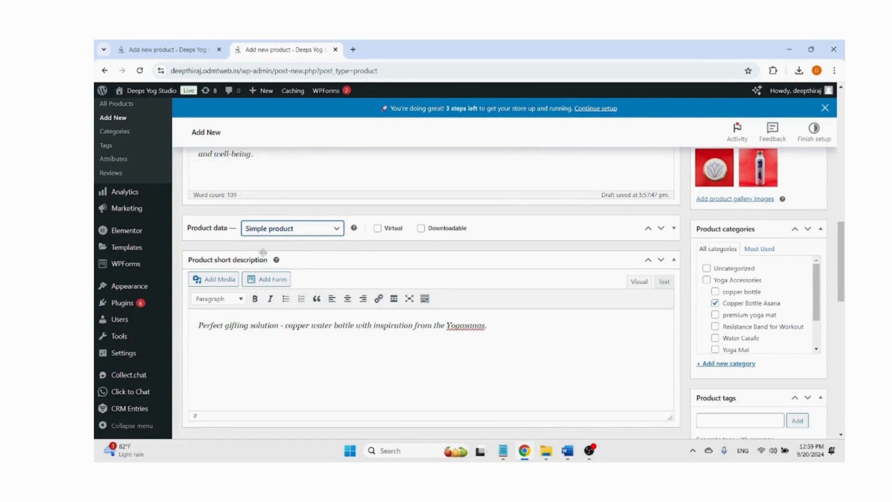
left_click(354, 228)
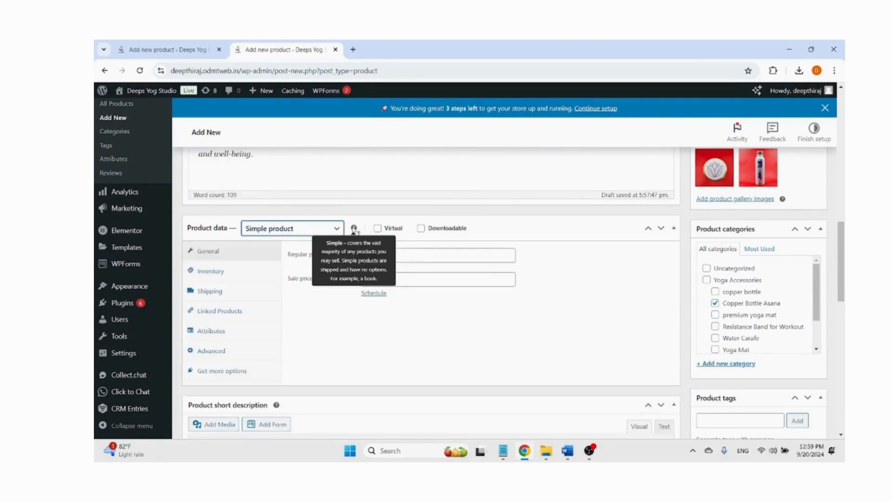
Set the regular price to 1275, as listed in the Word document, and the sale price to 900.
left_click(372, 257)
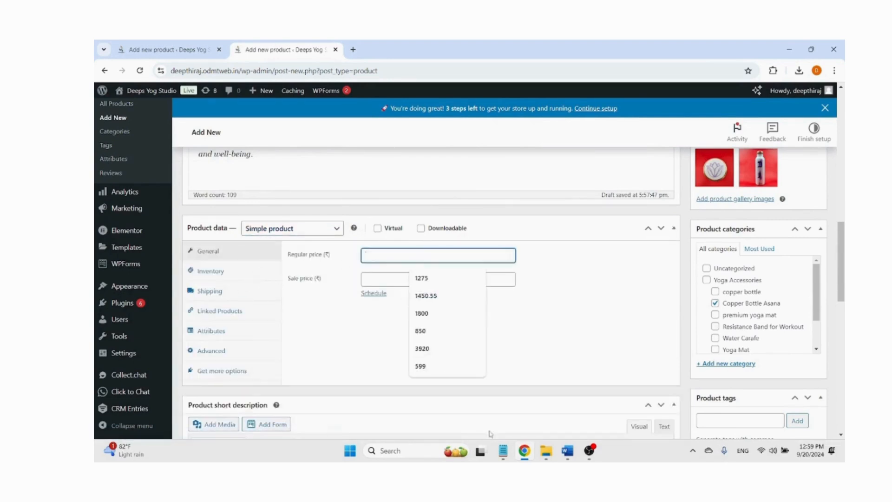
left_click(528, 451)
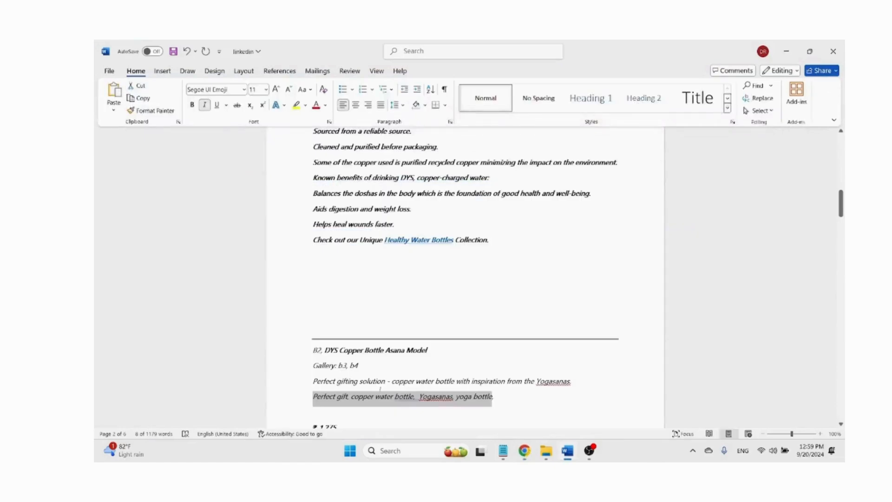
scroll(385, 382, "down", 2)
double_click(325, 381)
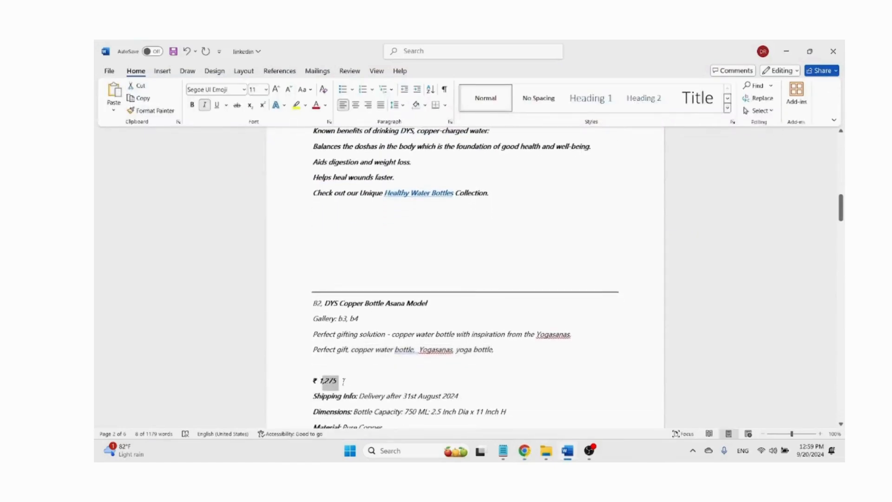
left_click(328, 381)
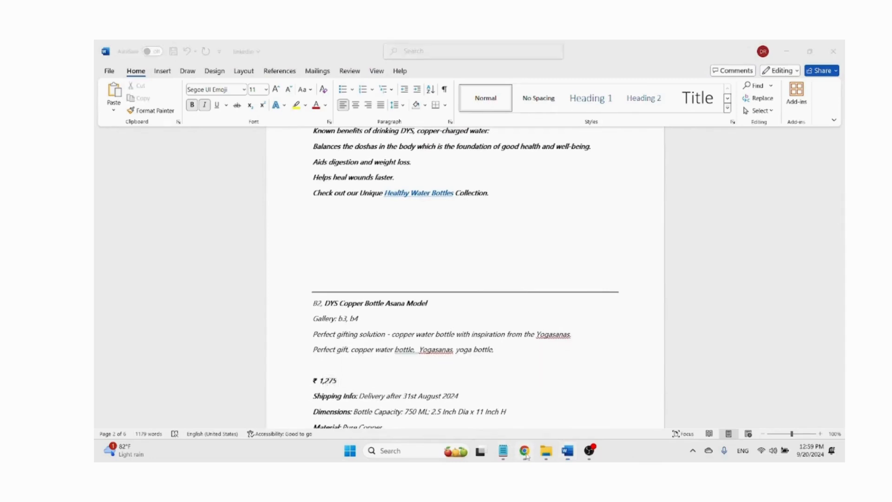
left_click(524, 451)
type("1275")
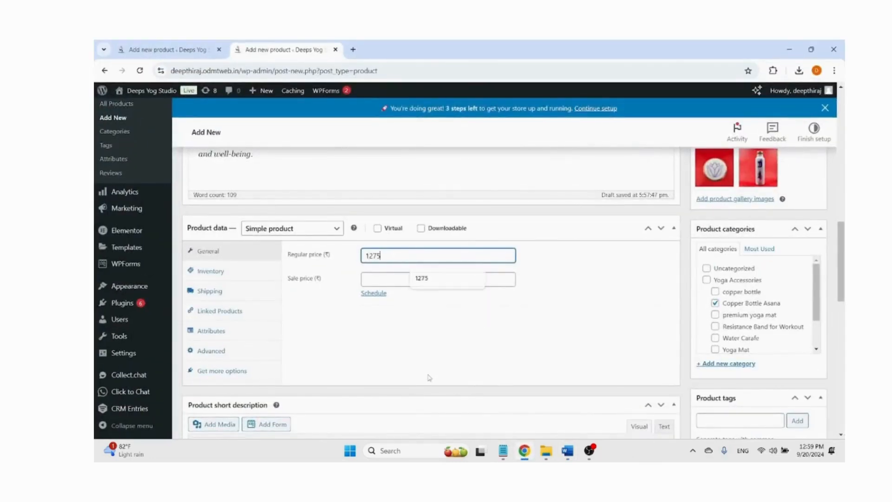
left_click(388, 278)
type("900")
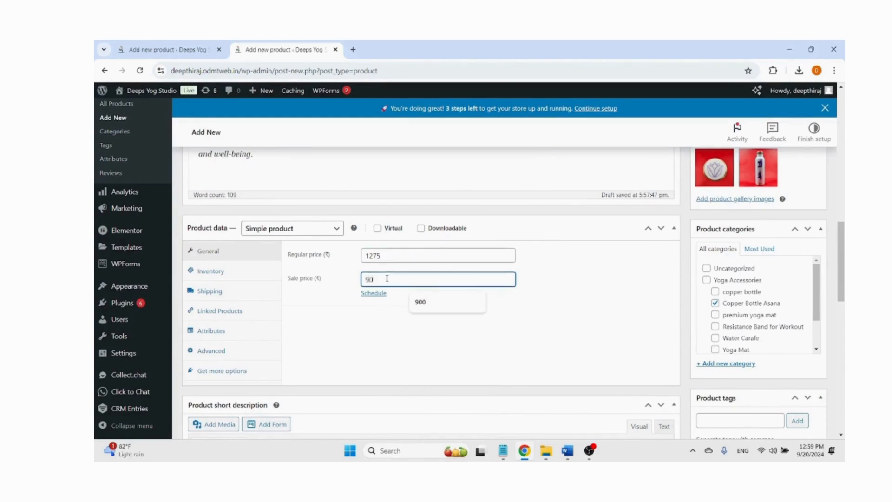
Open the product's inventory settings for SKU entry, and copy the SKU DYS-CBAM-92024 of the Copper Bottle Asana Model from the Word document.
left_click(247, 274)
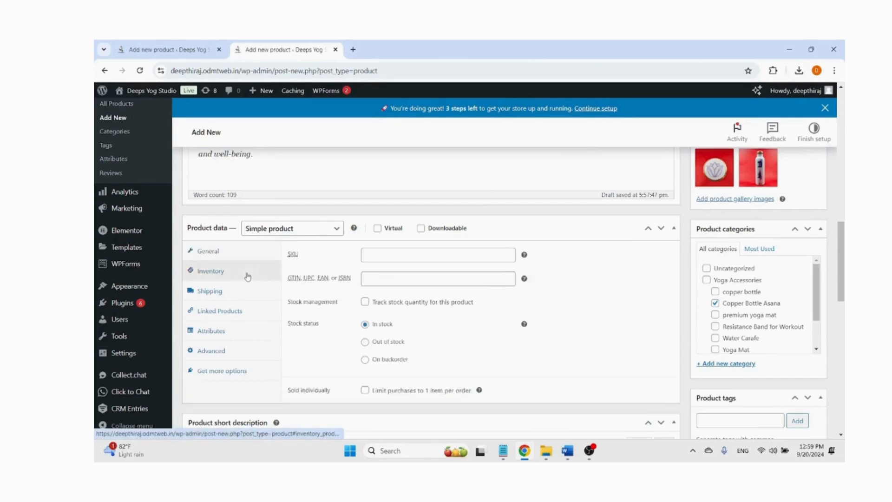
left_click(377, 254)
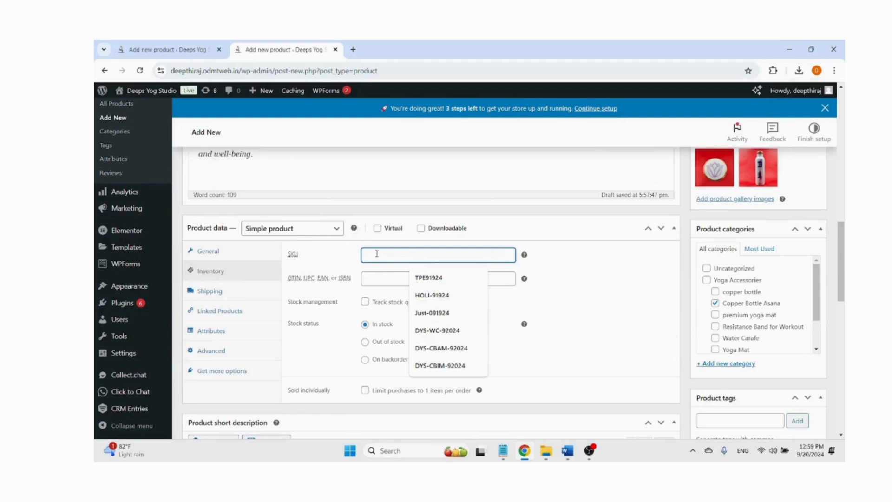
scroll(377, 270, "up", 1)
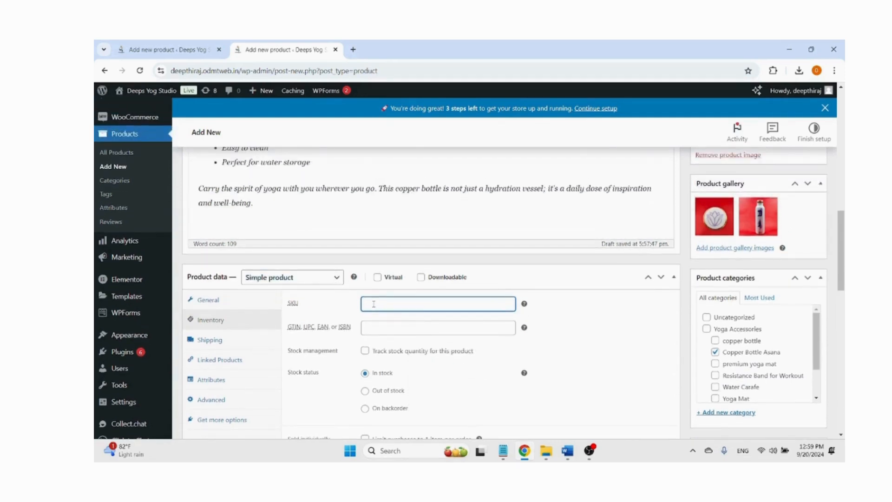
left_click(567, 450)
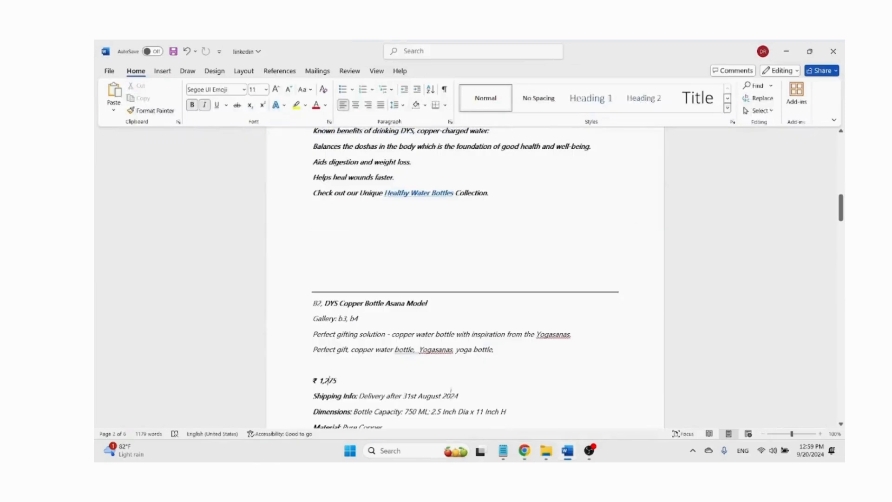
scroll(353, 318, "up", 1)
scroll(352, 325, "down", 6)
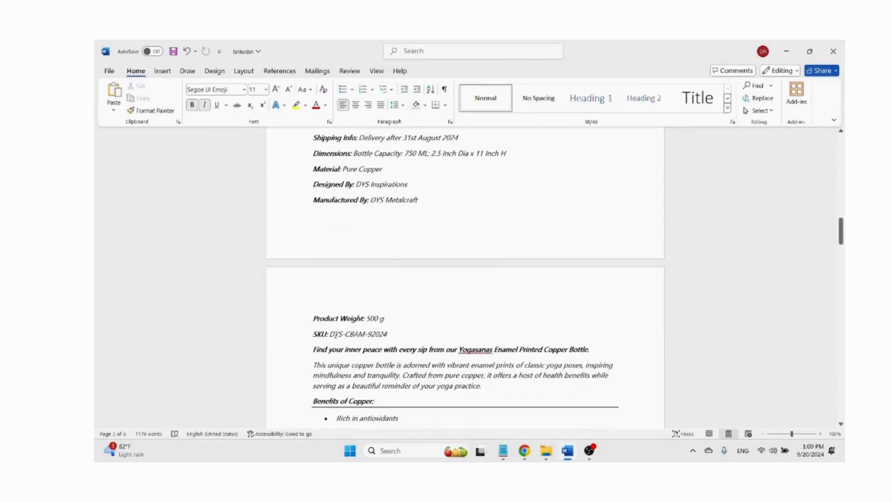
left_click_drag(330, 334, 386, 335)
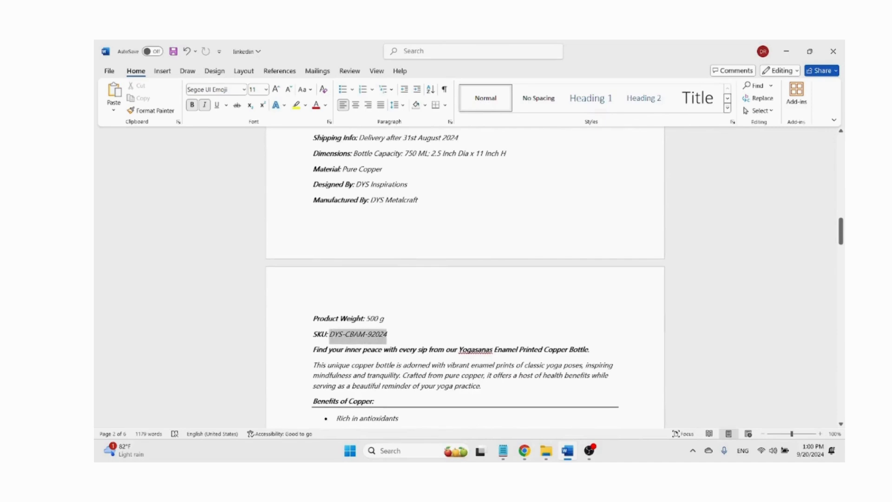
right_click(379, 341)
left_click(403, 184)
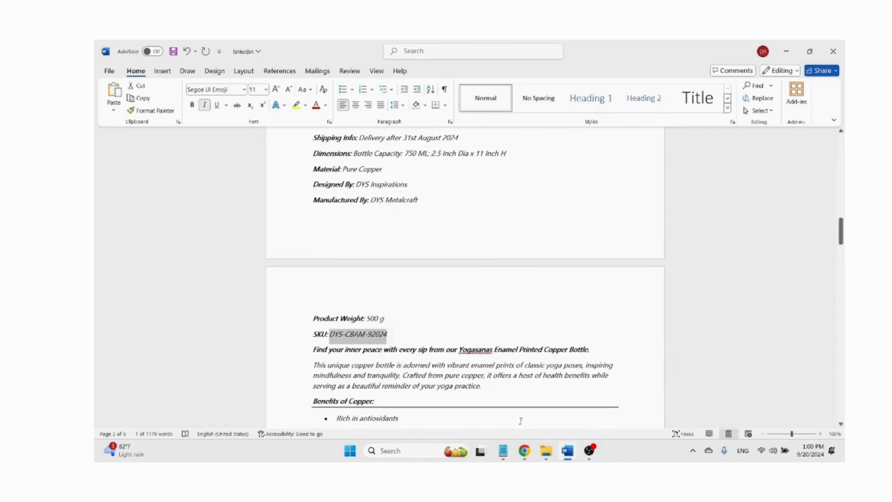
Return to the product form in Chrome, paste the copied SKU and edit it to DYS-CBAM-92124.
left_click(525, 453)
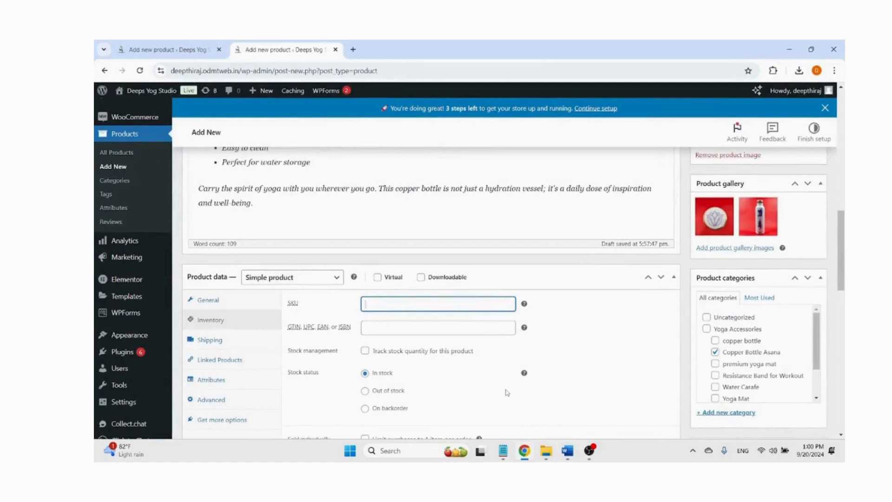
key("ctrl+v")
scroll(356, 358, "down", 1)
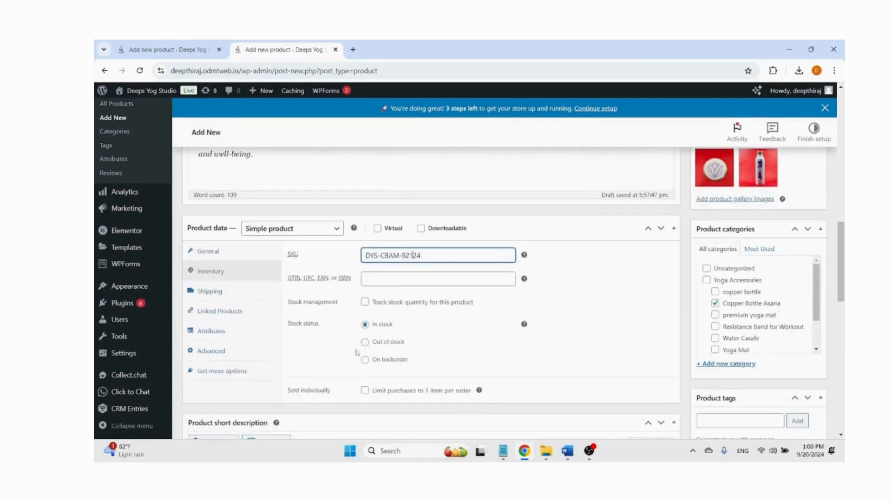
Enable stock quantity tracking for the product with a quantity of 100 and a low stock threshold of 20.
left_click(365, 302)
left_click(379, 326)
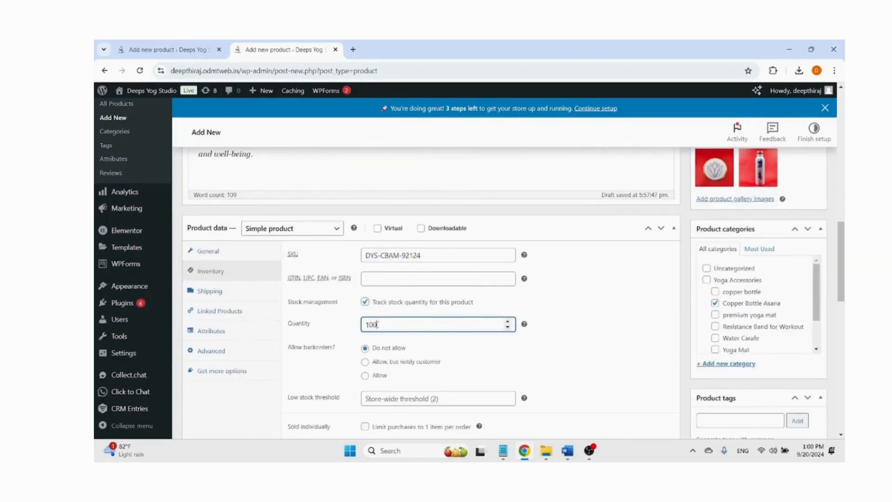
scroll(377, 324, "down", 3)
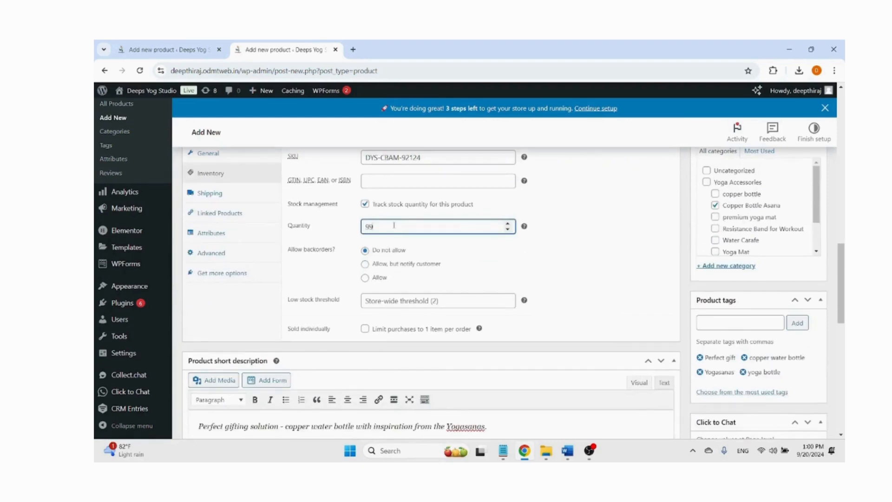
left_click(507, 222)
scroll(418, 302, "down", 1)
left_click(382, 249)
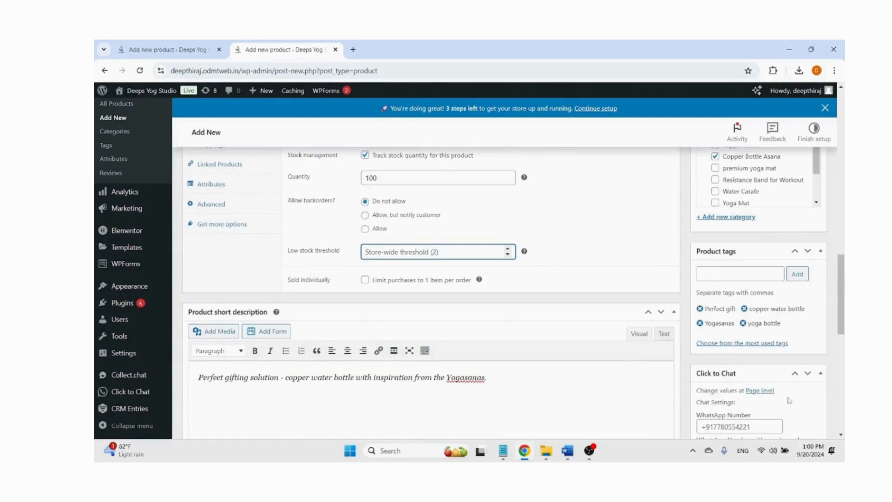
type("20")
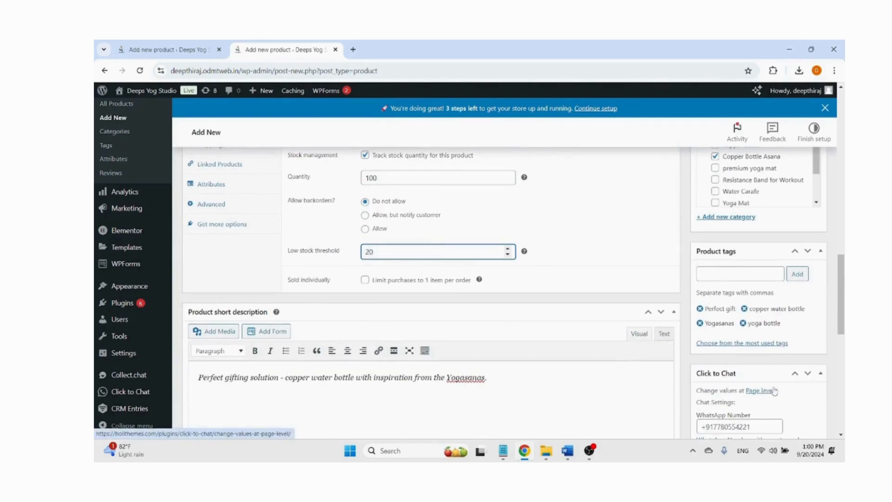
Review the product's shipping, linked products, attributes, inventory and general price settings.
scroll(464, 348, "up", 2)
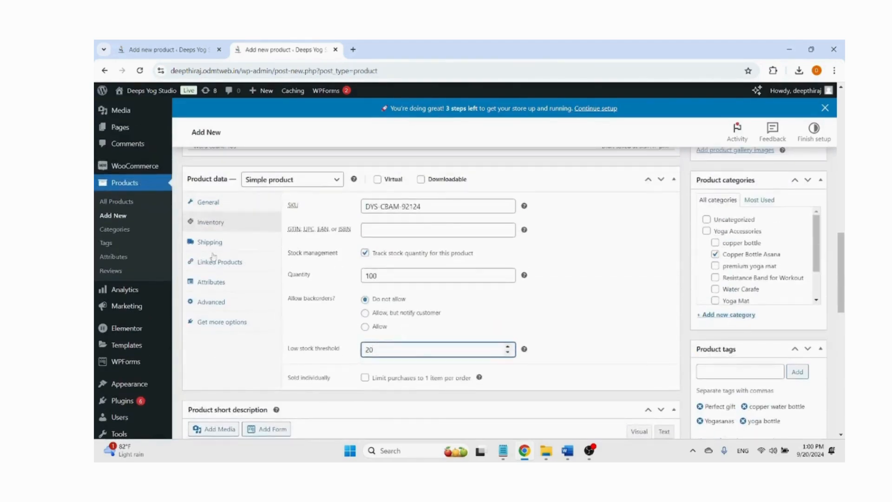
left_click(213, 247)
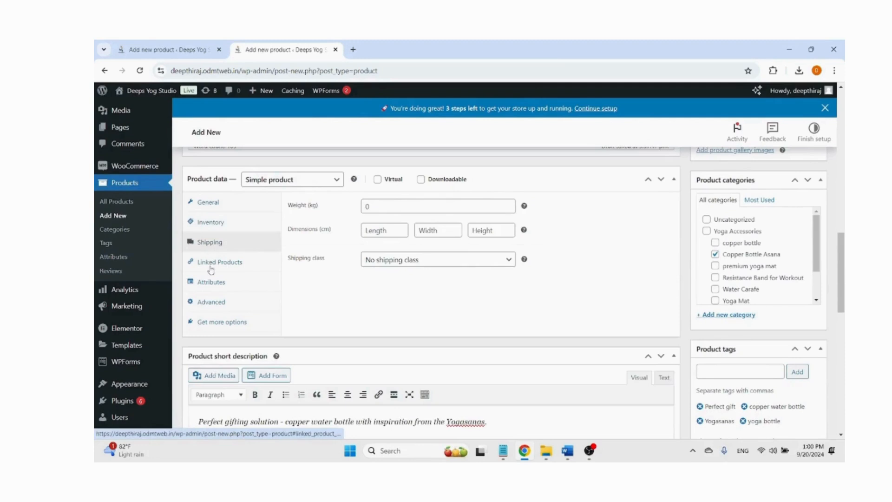
left_click(211, 269)
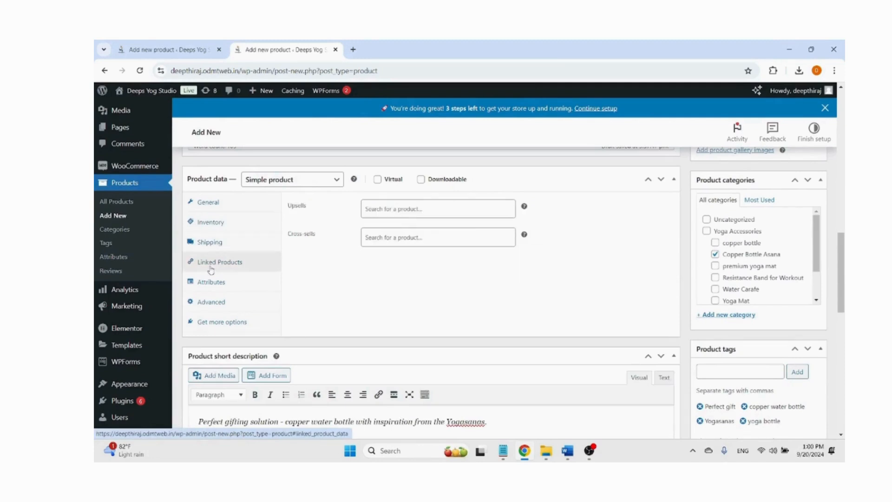
left_click(210, 284)
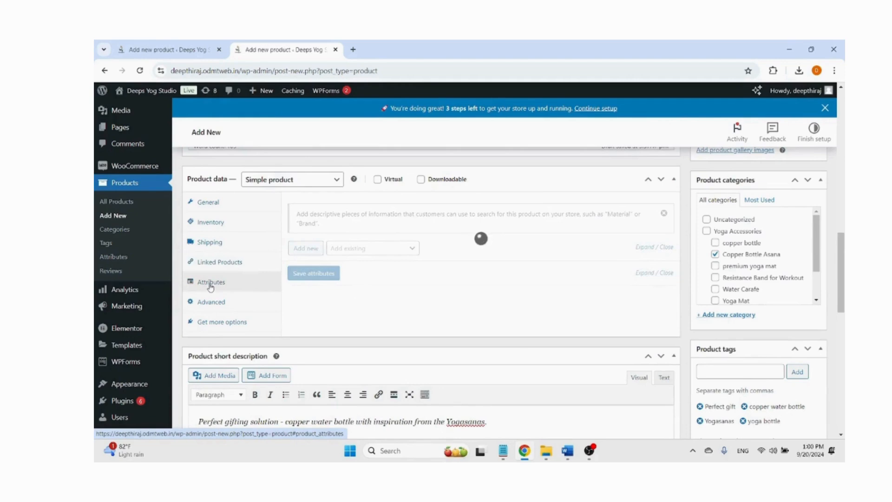
scroll(221, 255, "up", 1)
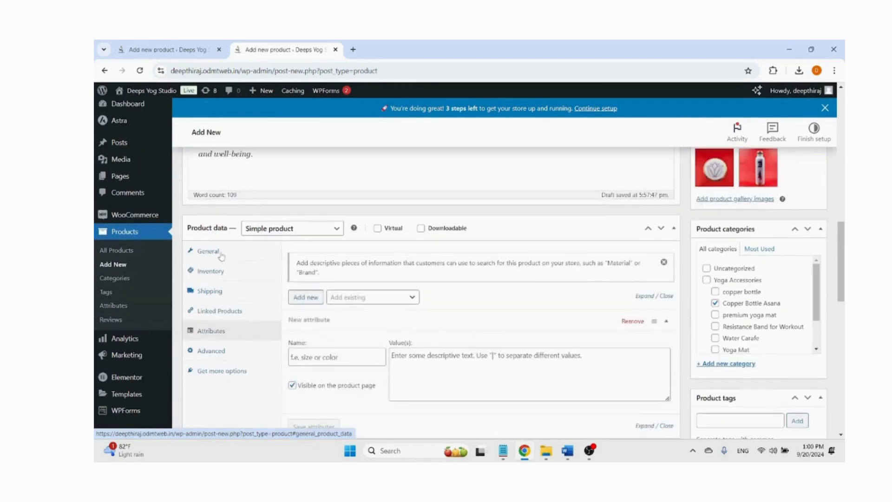
left_click(220, 270)
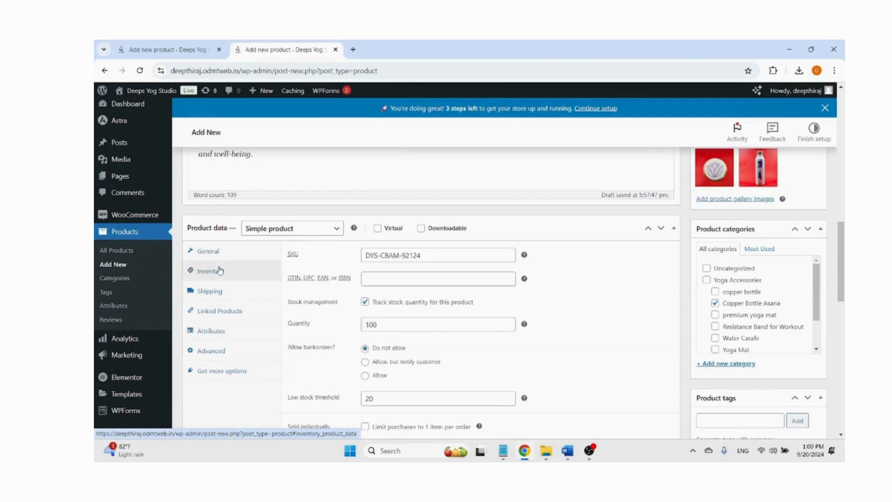
left_click(220, 257)
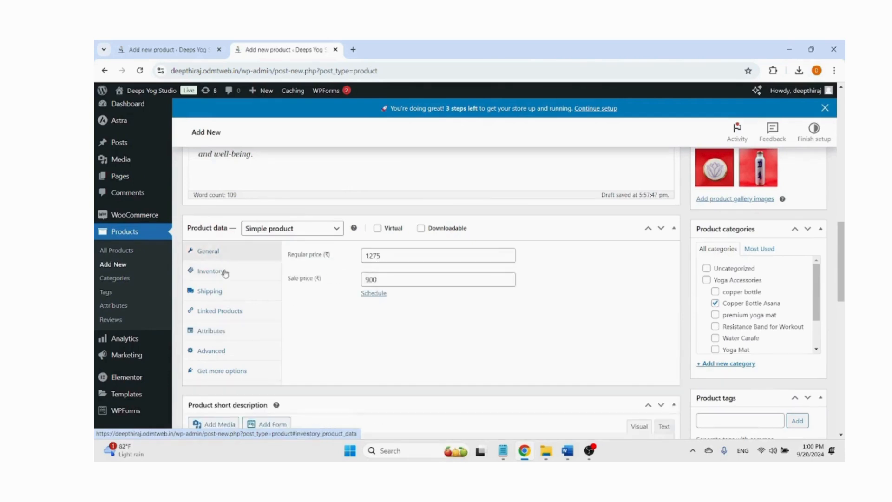
left_click(224, 272)
Publish the Copper Bottle Asana Model product.
scroll(769, 311, "up", 1)
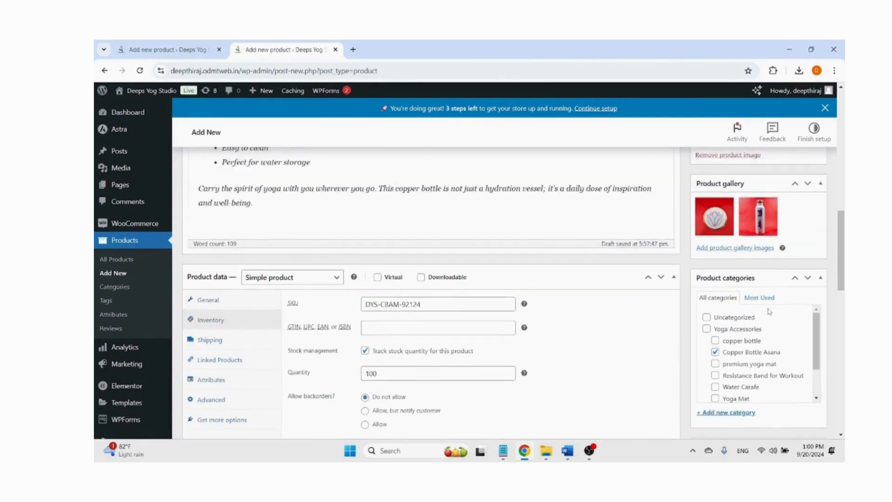
scroll(767, 310, "up", 4)
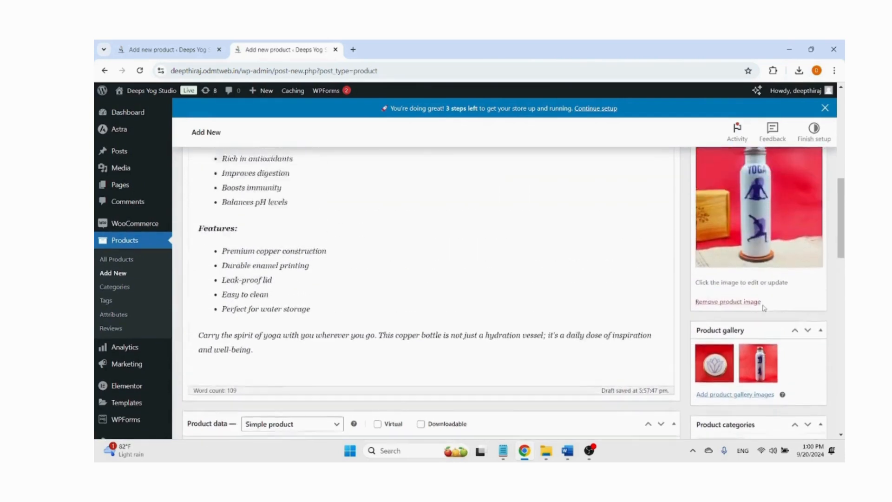
scroll(762, 310, "up", 3)
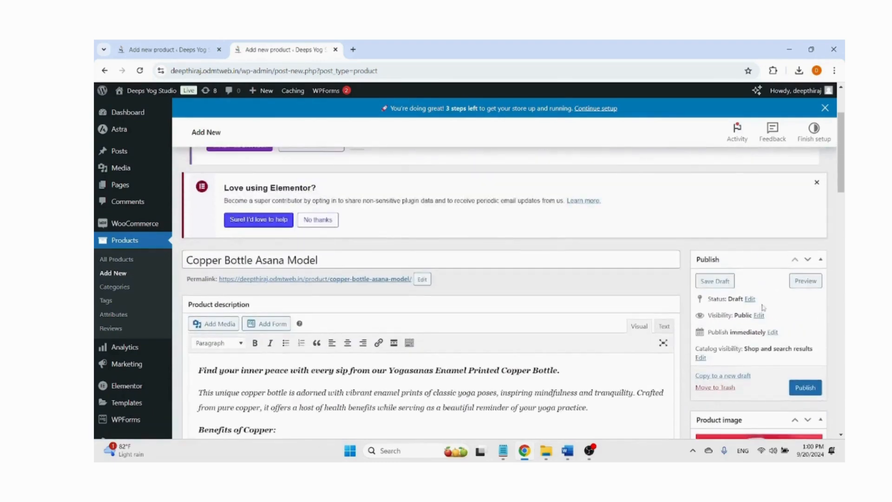
left_click(801, 390)
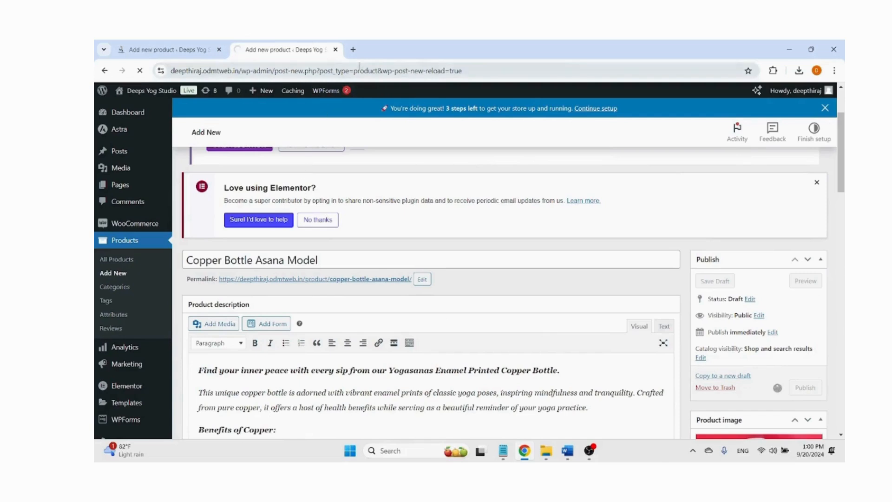
Open the Deeps Yog Studio live site in a new browser tab and go to its Shop page.
left_click(353, 50)
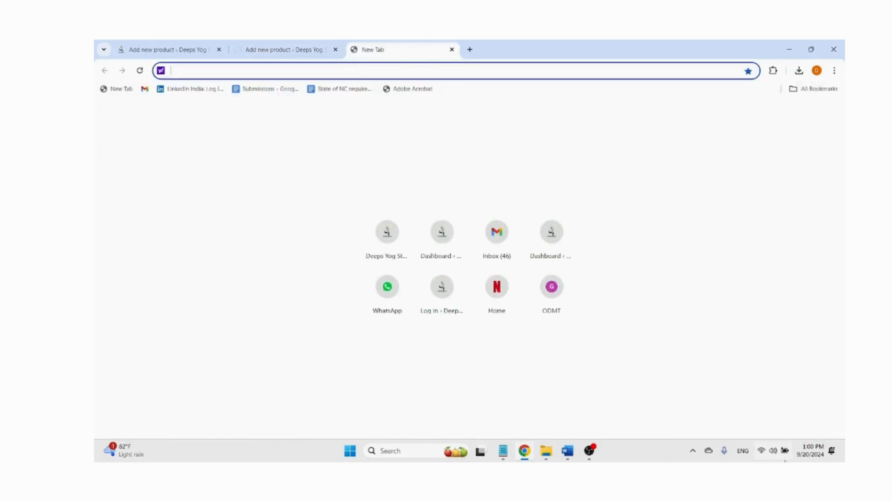
type("de")
key("Return")
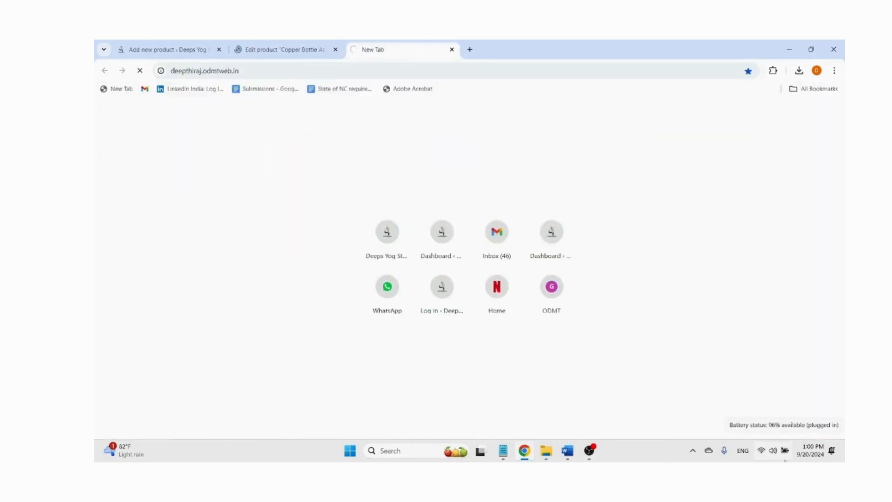
left_click(320, 53)
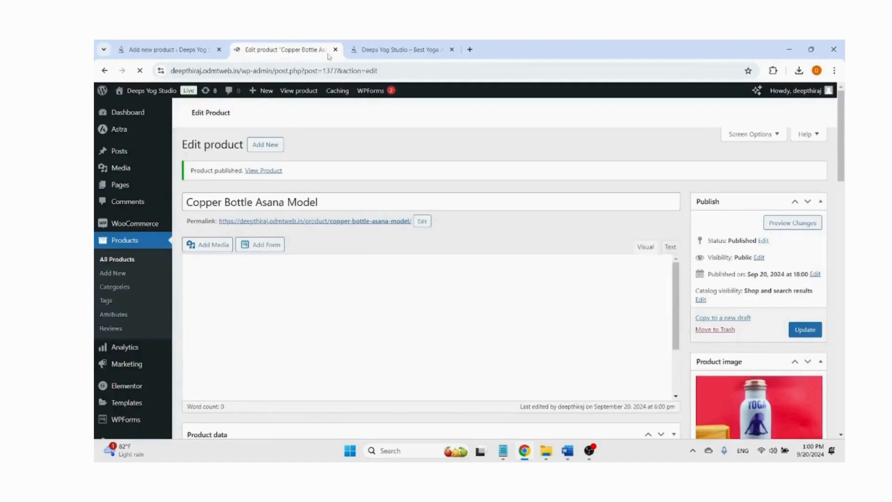
left_click(390, 53)
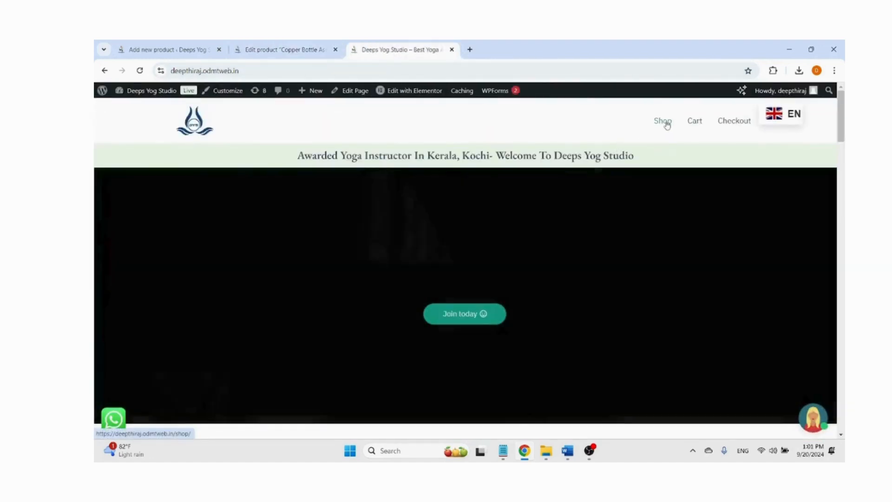
left_click(660, 133)
Check the description, images and settings on the published product's edit page.
left_click(283, 49)
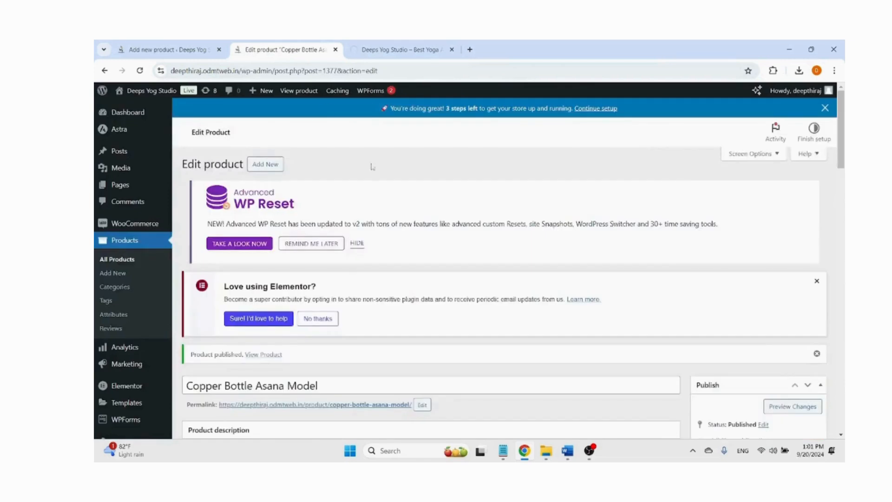
scroll(380, 275, "down", 3)
scroll(380, 275, "down", 5)
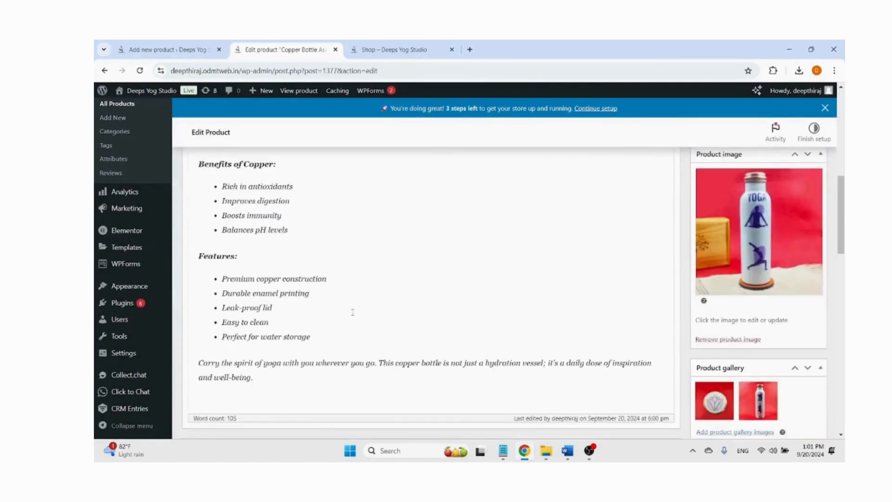
scroll(576, 348, "down", 5)
scroll(576, 348, "up", 15)
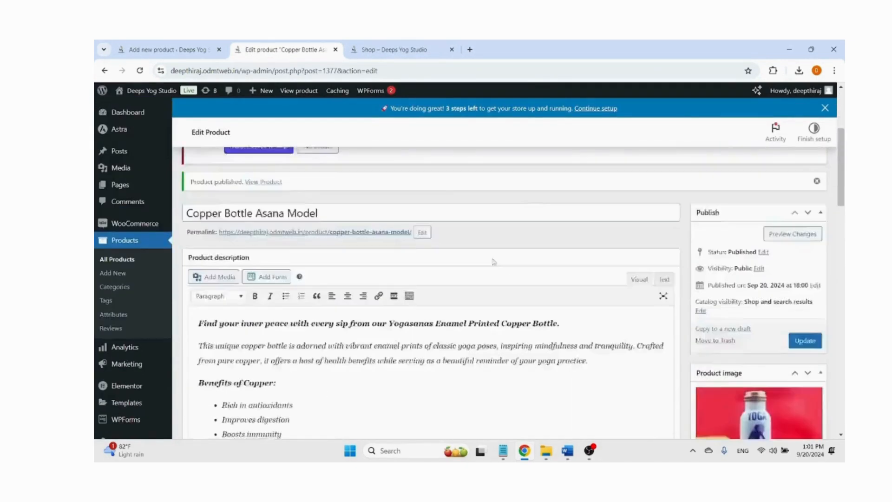
Find the Copper Bottle Asana Model on the live Shop page and open its product page.
left_click(392, 44)
scroll(497, 214, "down", 5)
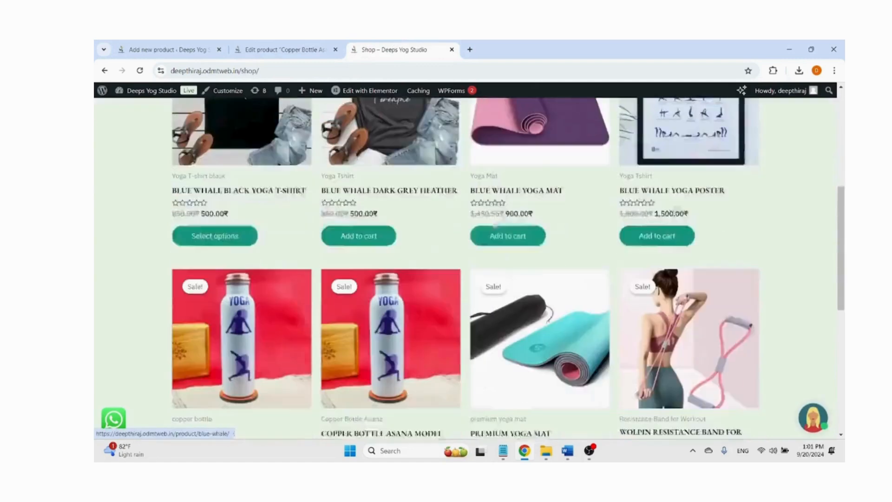
scroll(493, 226, "down", 2)
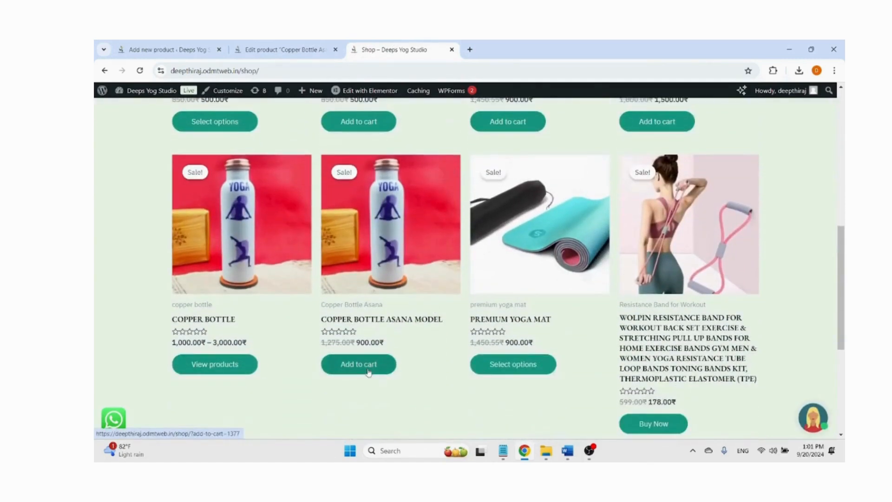
scroll(391, 260, "down", 1)
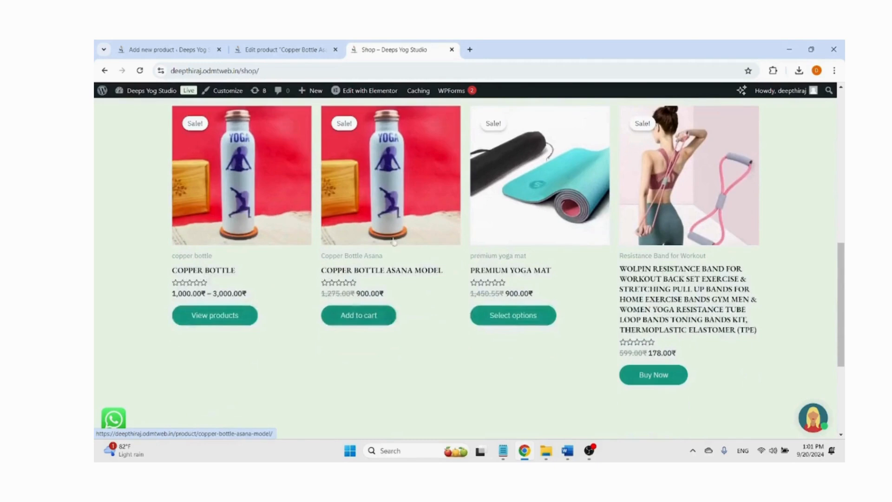
left_click(396, 208)
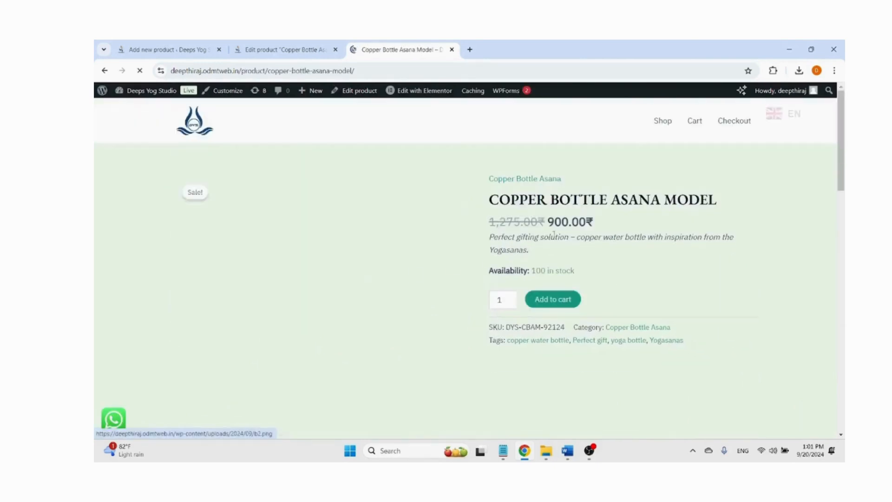
Examine the product's description and details on its live page, and view the second and third gallery images.
scroll(334, 326, "down", 5)
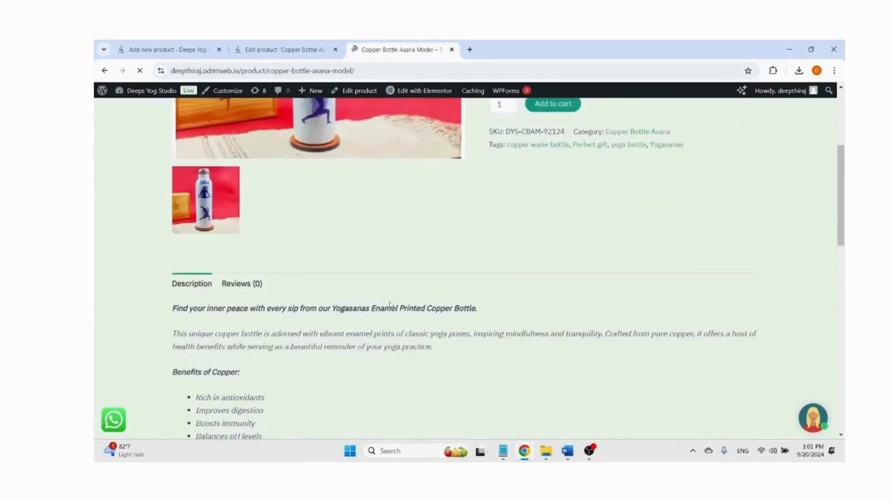
scroll(385, 305, "up", 4)
scroll(385, 305, "up", 1)
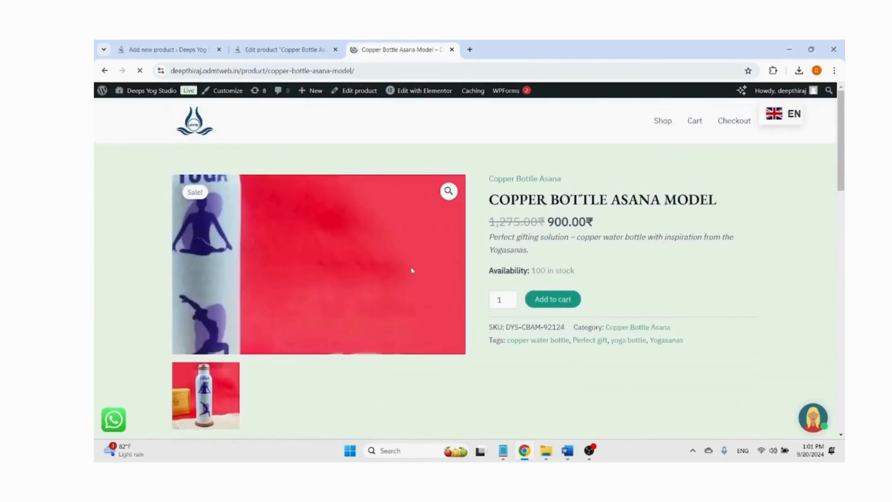
scroll(485, 287, "down", 1)
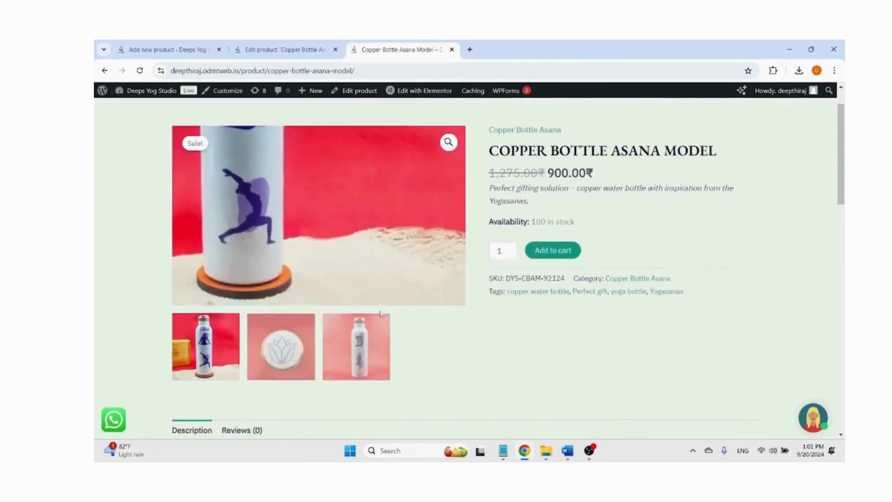
left_click(298, 349)
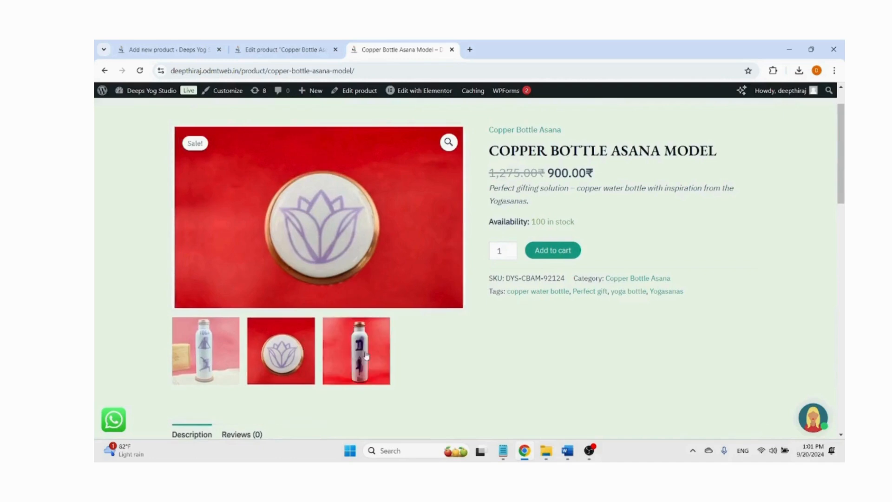
left_click(364, 356)
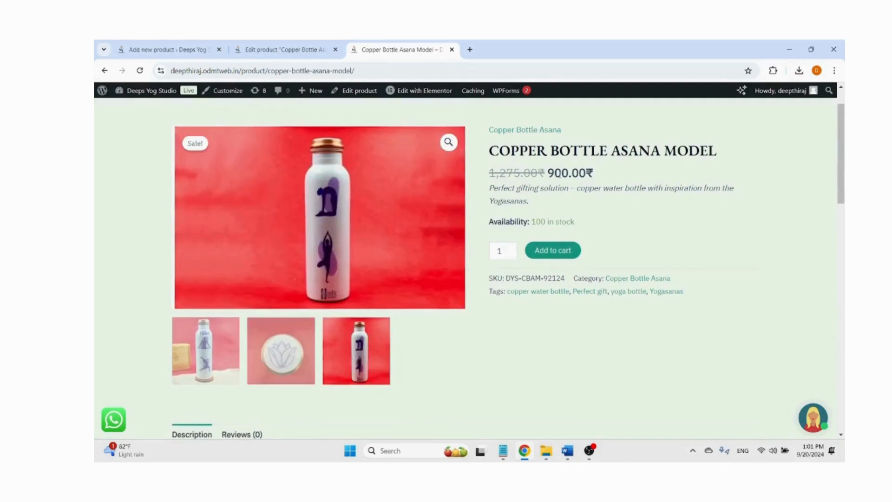
scroll(581, 288, "up", 1)
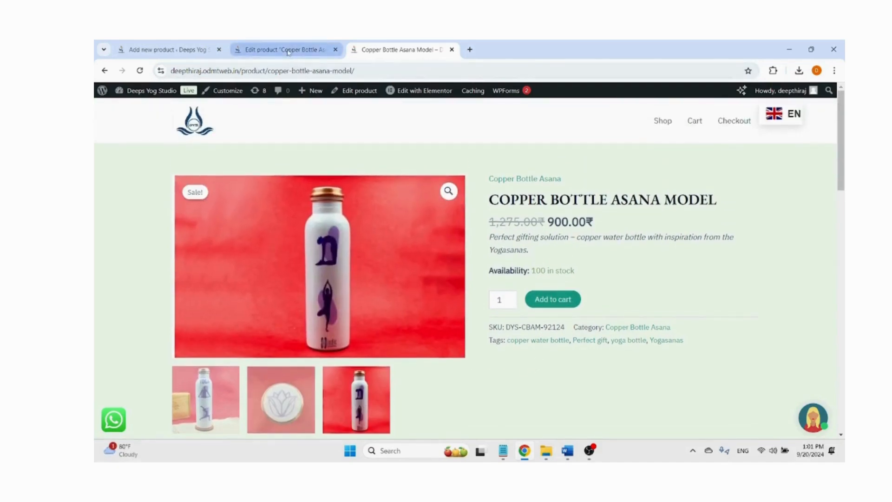
scroll(625, 316, "down", 3)
scroll(510, 352, "up", 3)
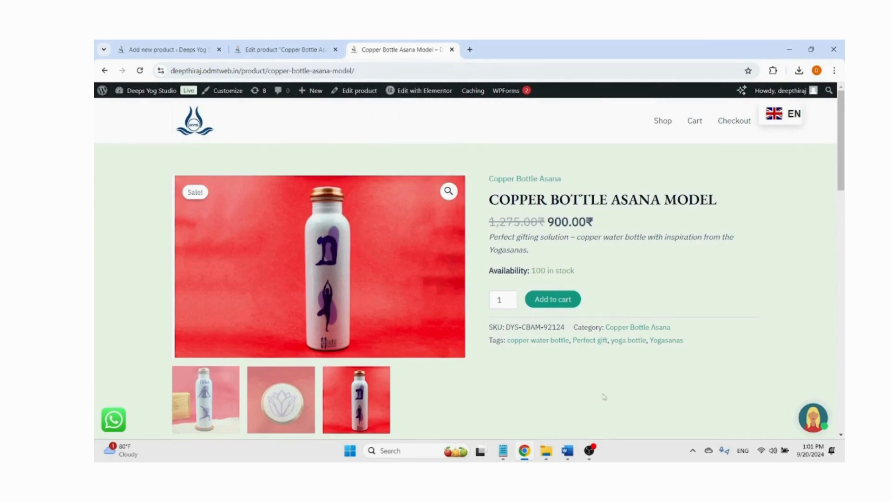
left_click(589, 450)
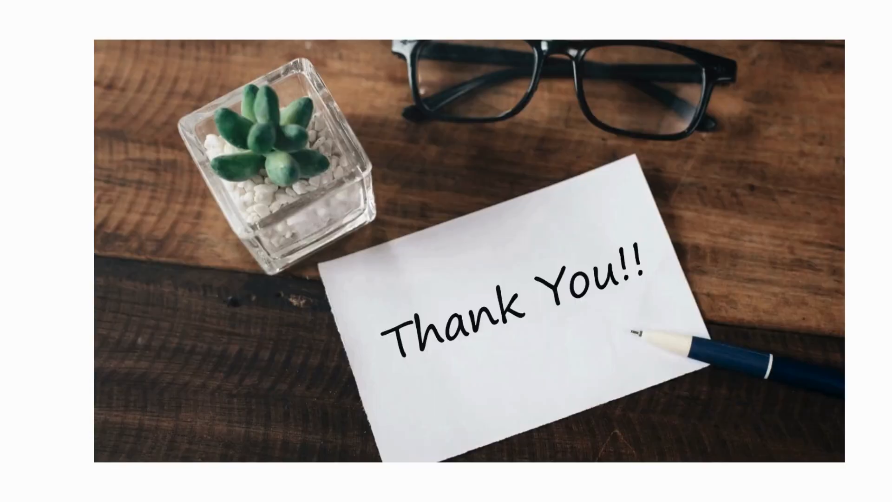